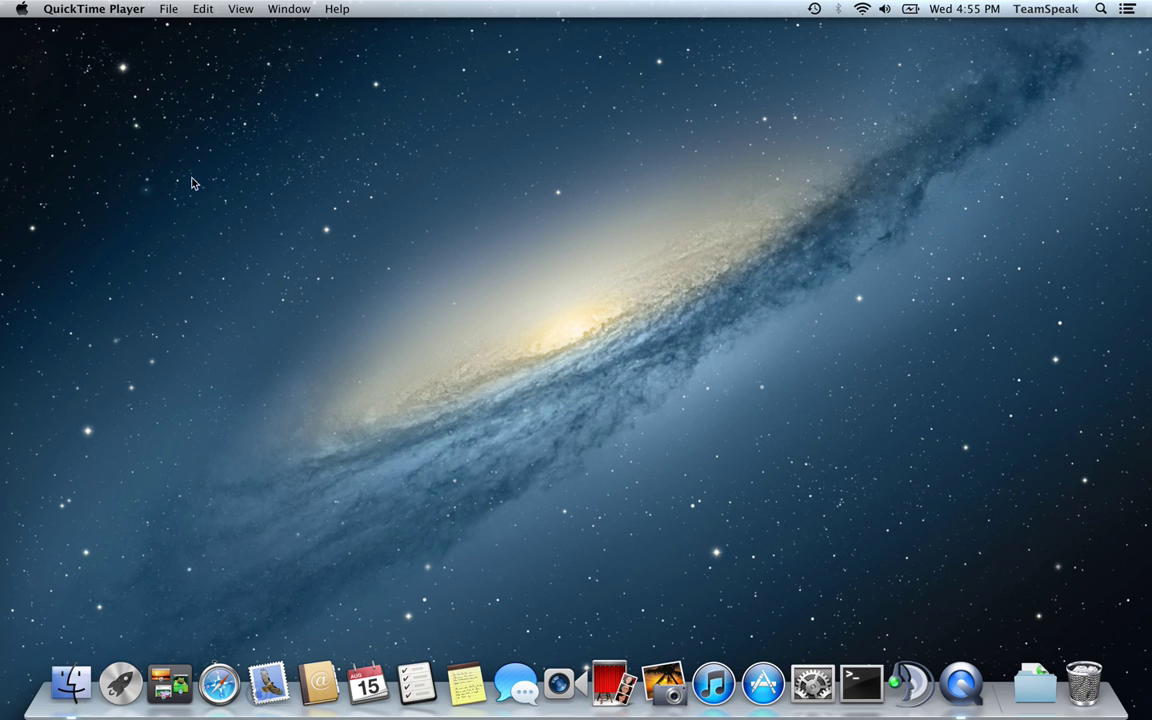
Open Safari and go to the teamspeak.com Downloads page
click(219, 684)
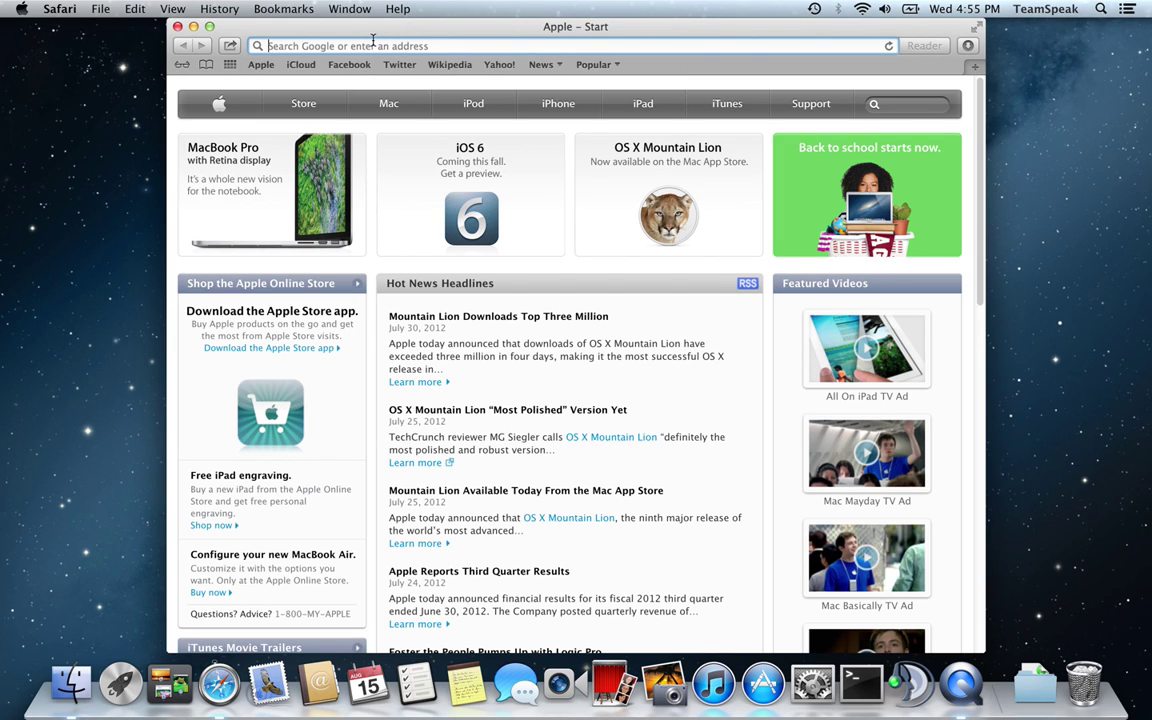
click(372, 40)
text(tea)
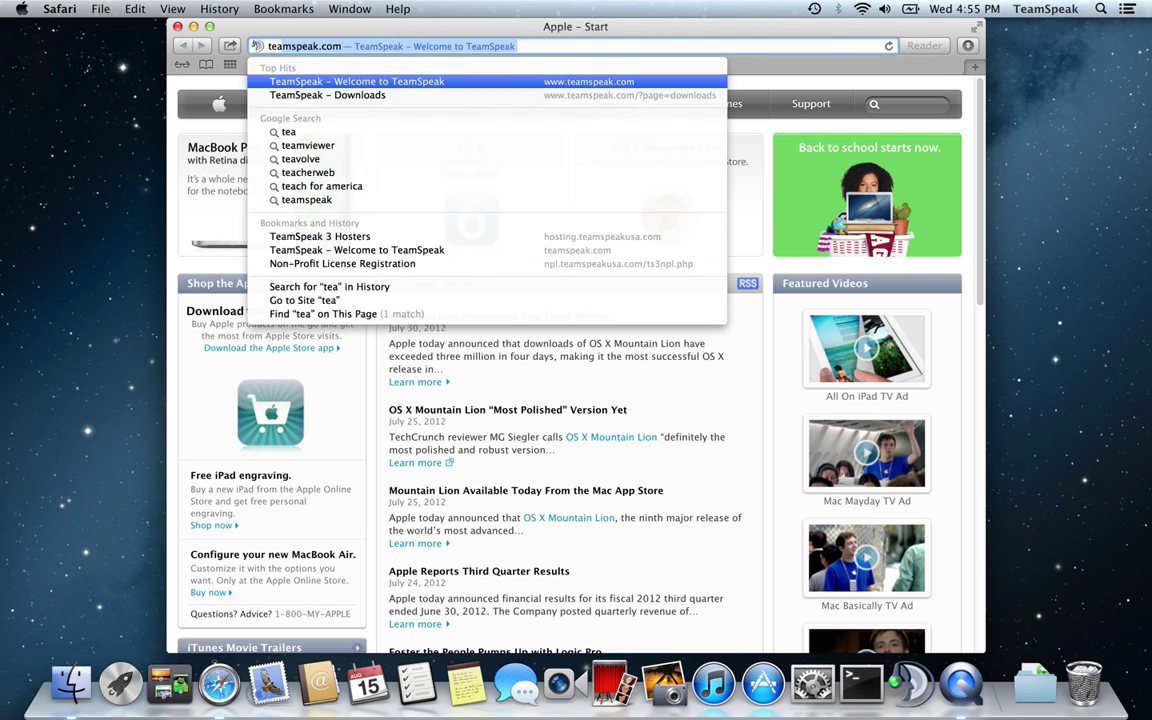
key(Return)
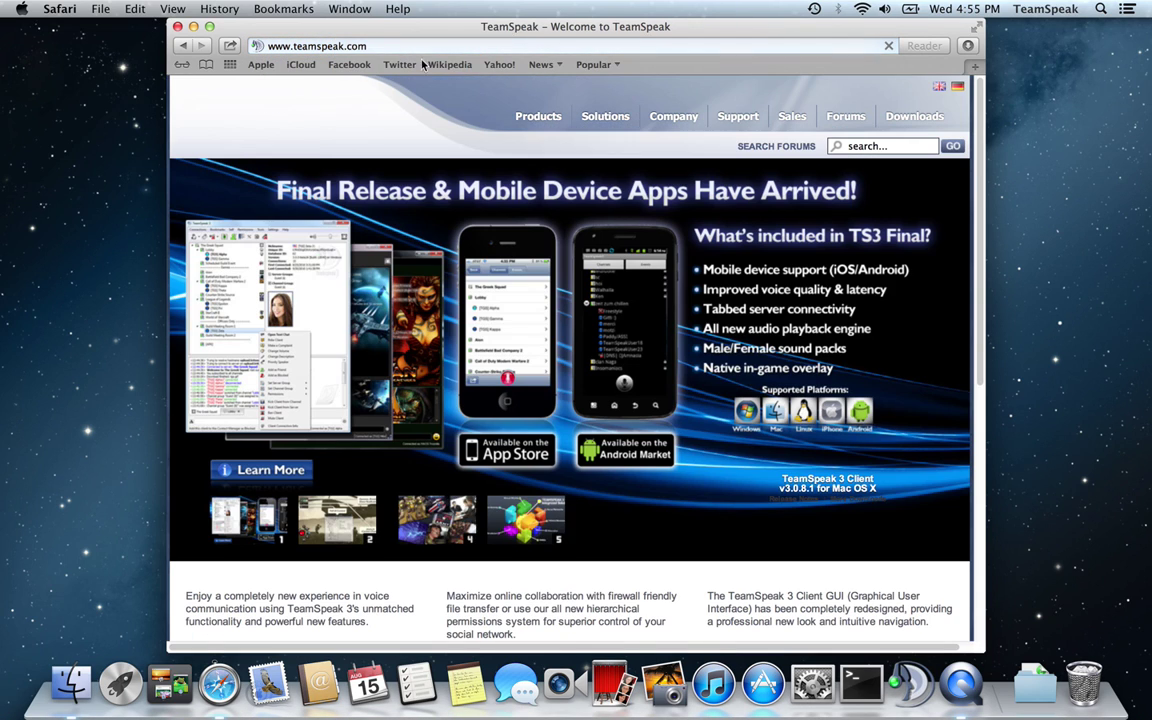
click(910, 137)
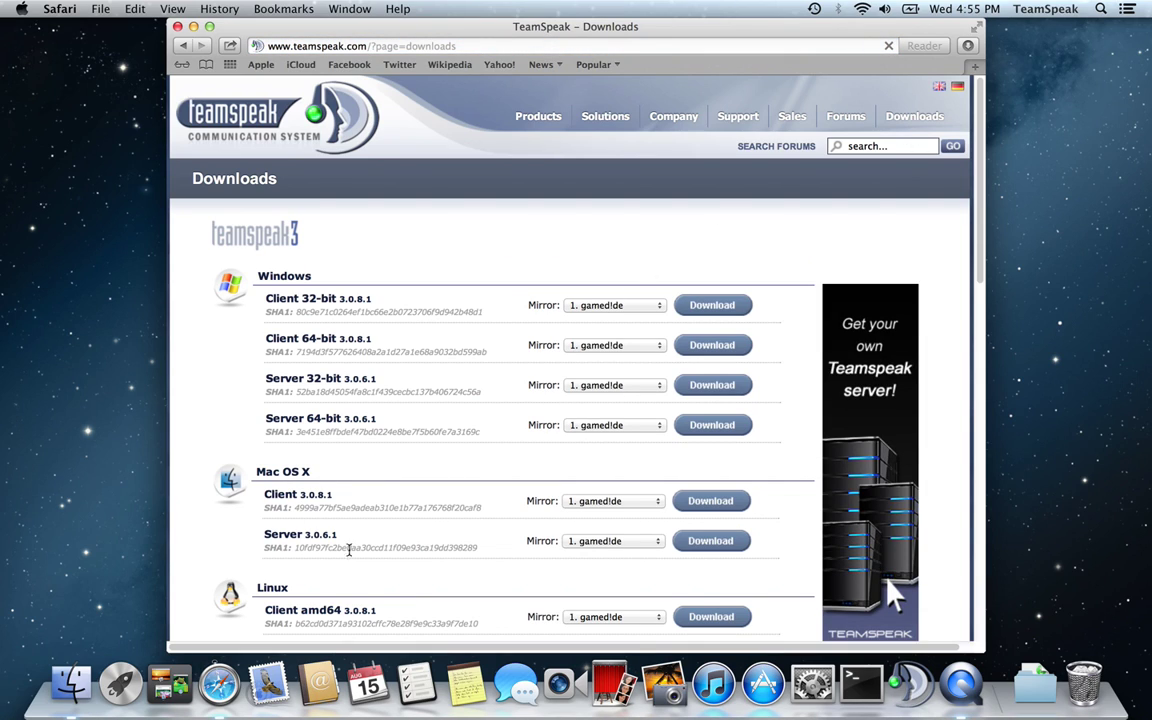
Download the Mac OS X server 3.0.6.1 zip, accepting the licence and skipping the survey
drag(337, 532, 247, 540)
click(506, 545)
click(710, 540)
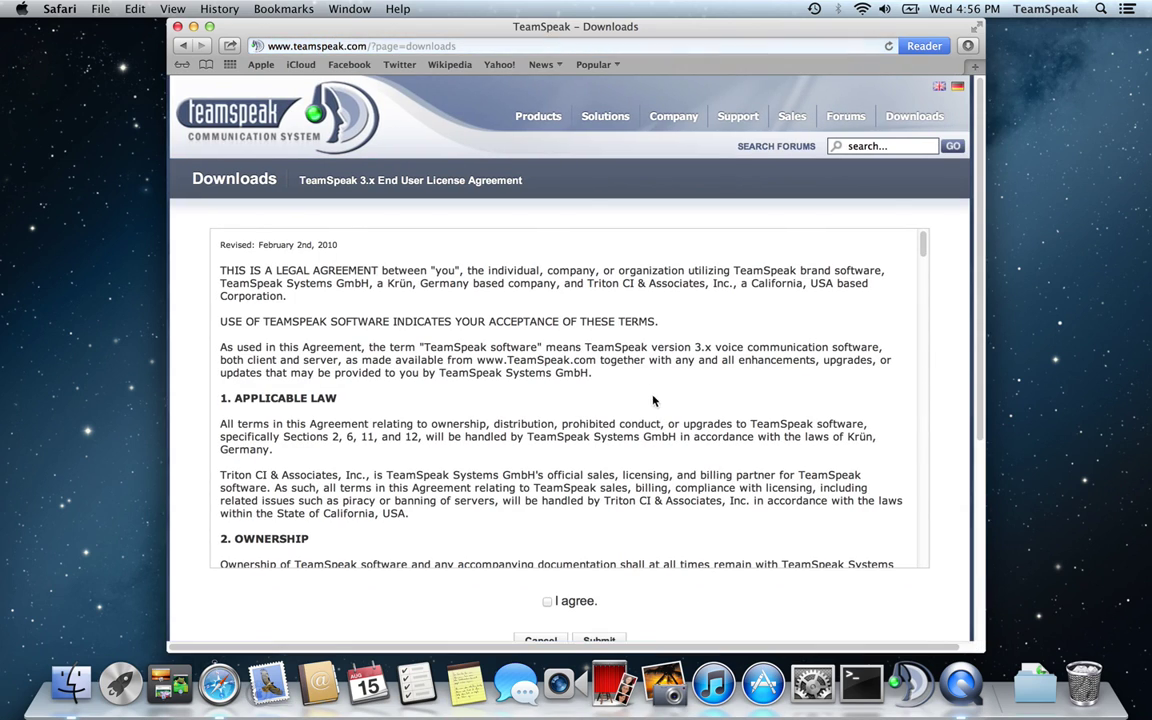
click(599, 640)
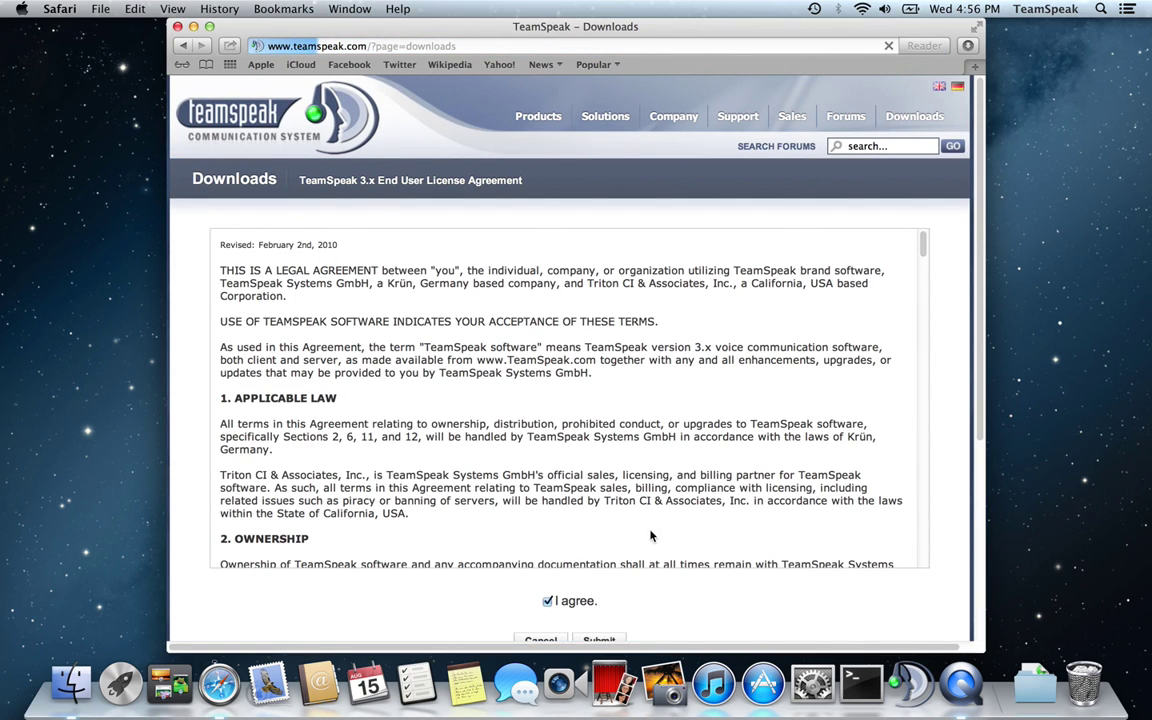
click(561, 449)
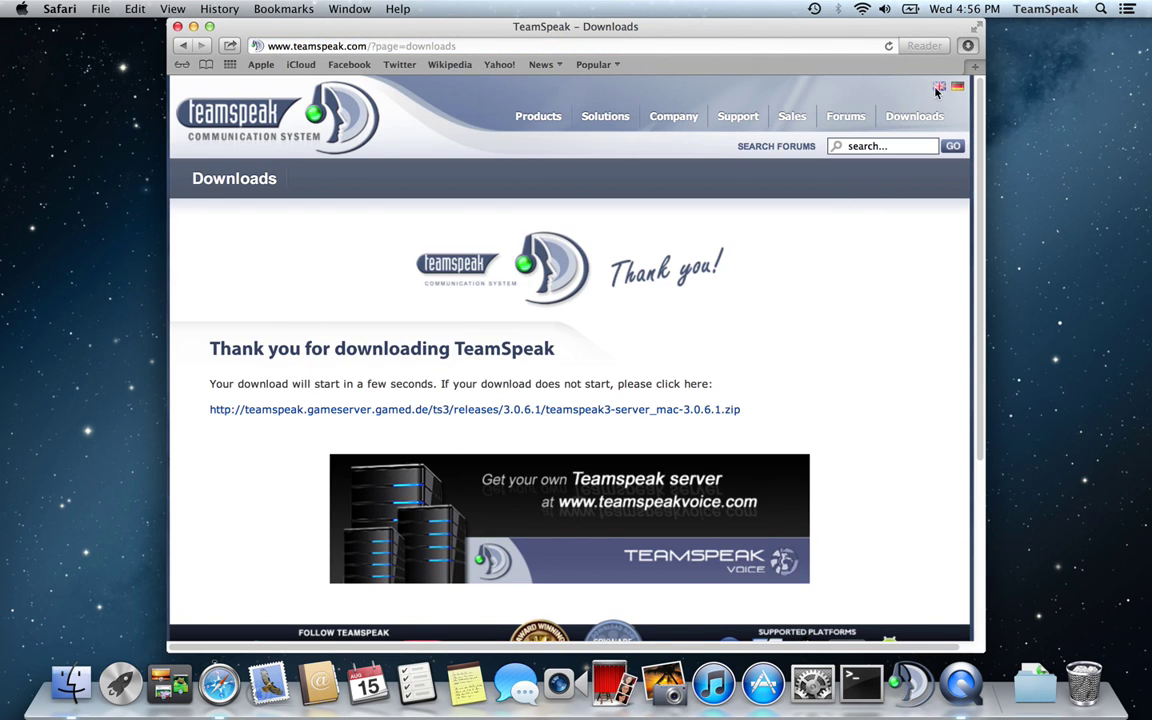
click(967, 45)
Move the downloaded teamspeak3-server_mac folder from Finder onto the desktop and clear the windows away
right_click(968, 113)
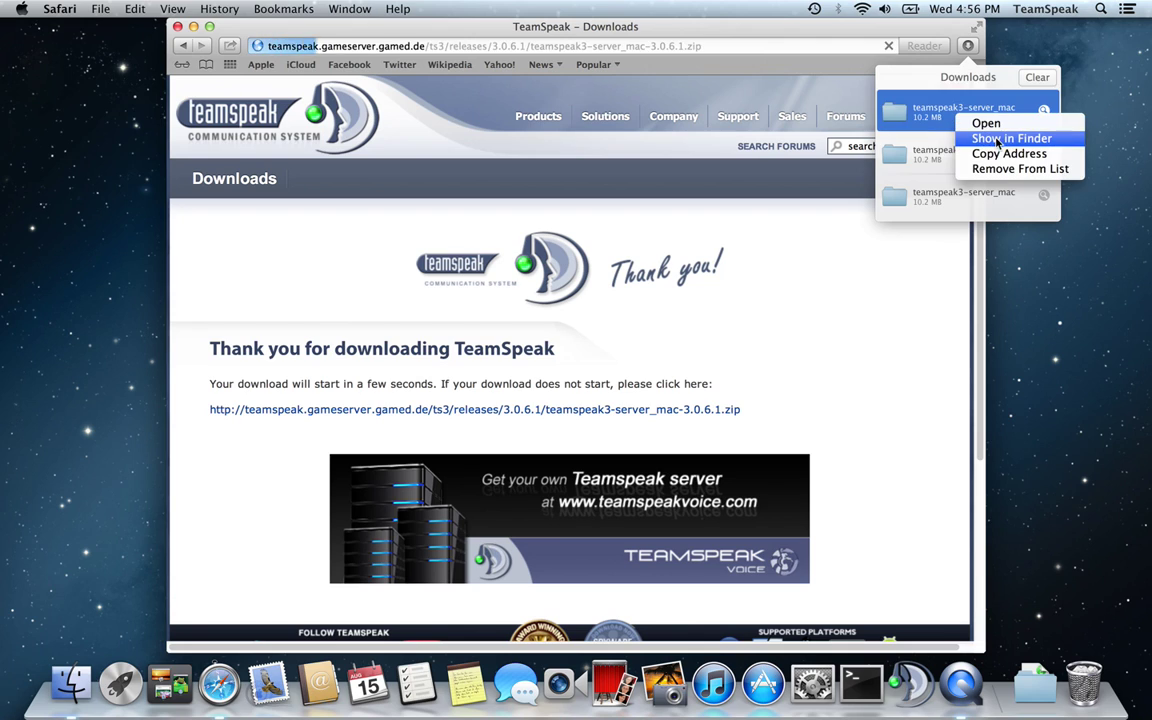
click(1000, 139)
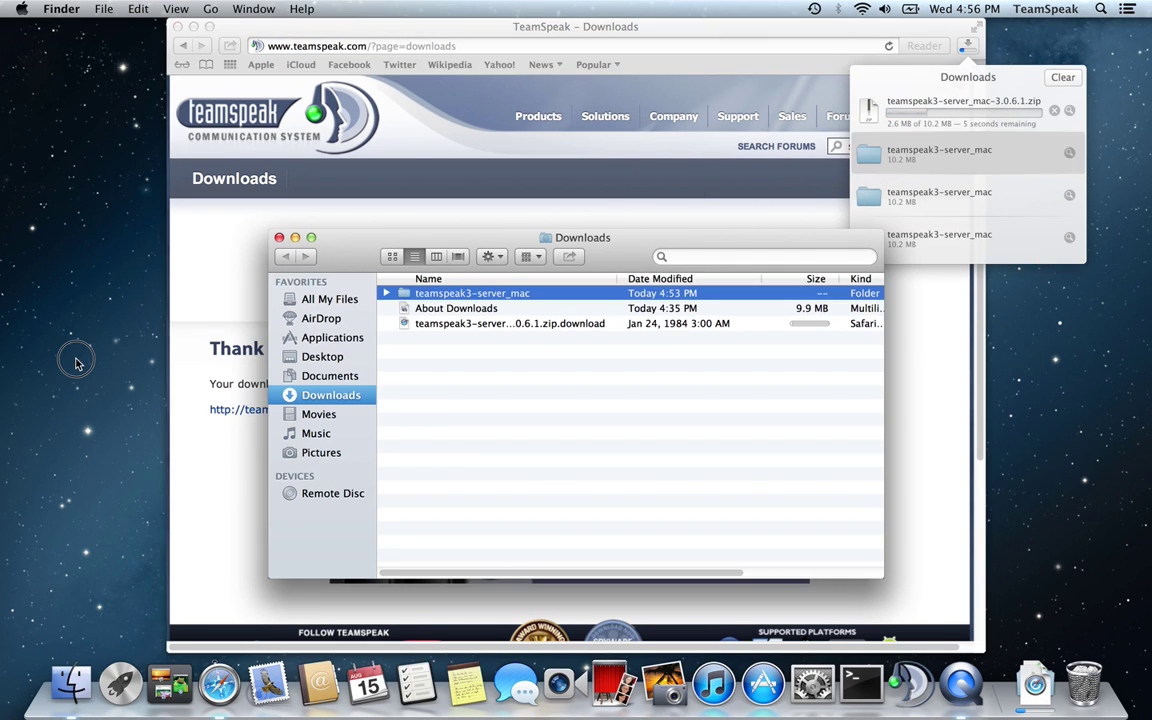
drag(77, 362, 85, 340)
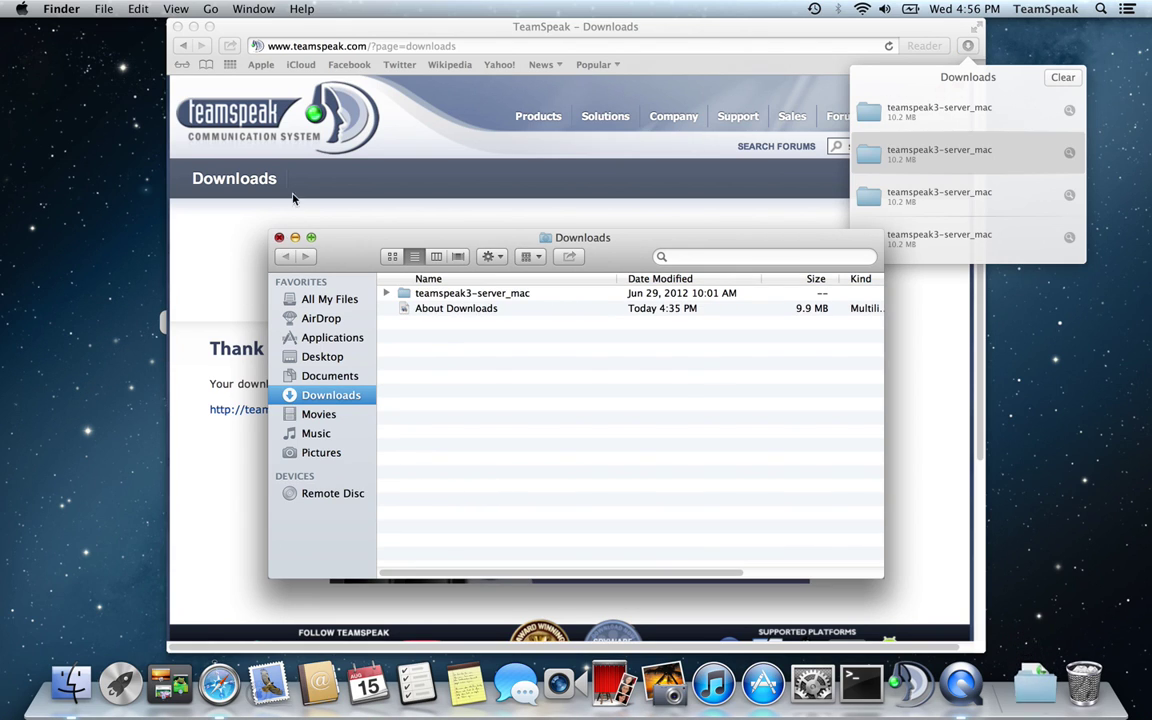
click(279, 237)
click(193, 27)
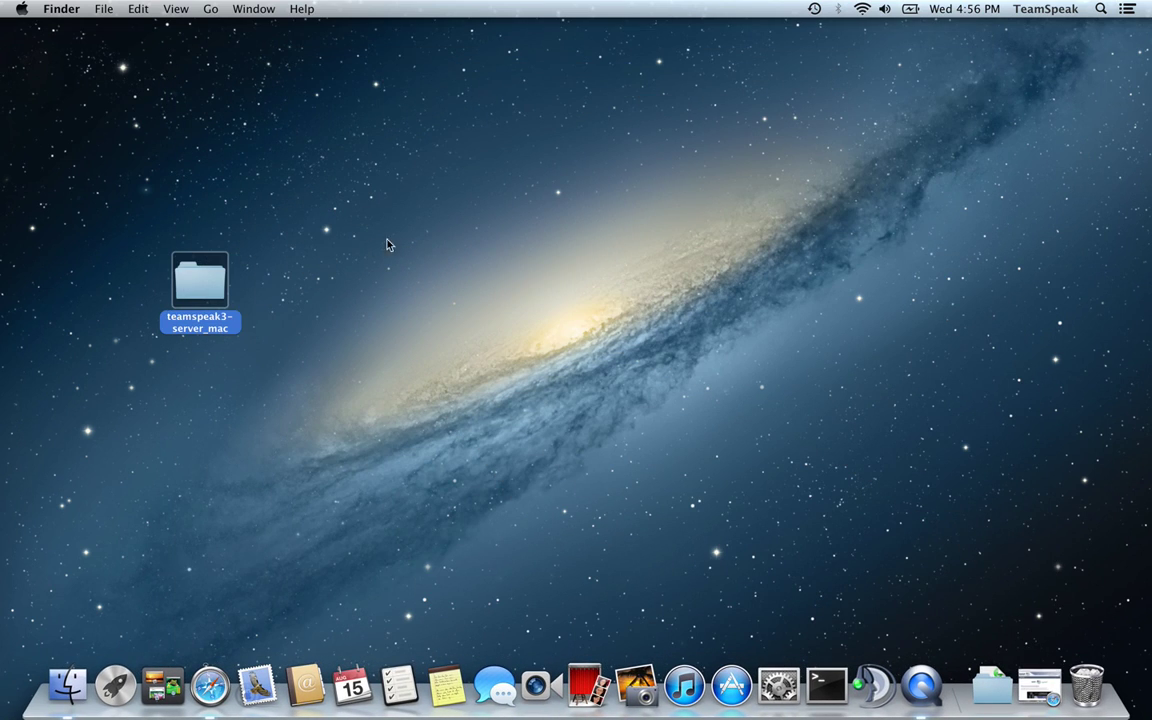
click(824, 688)
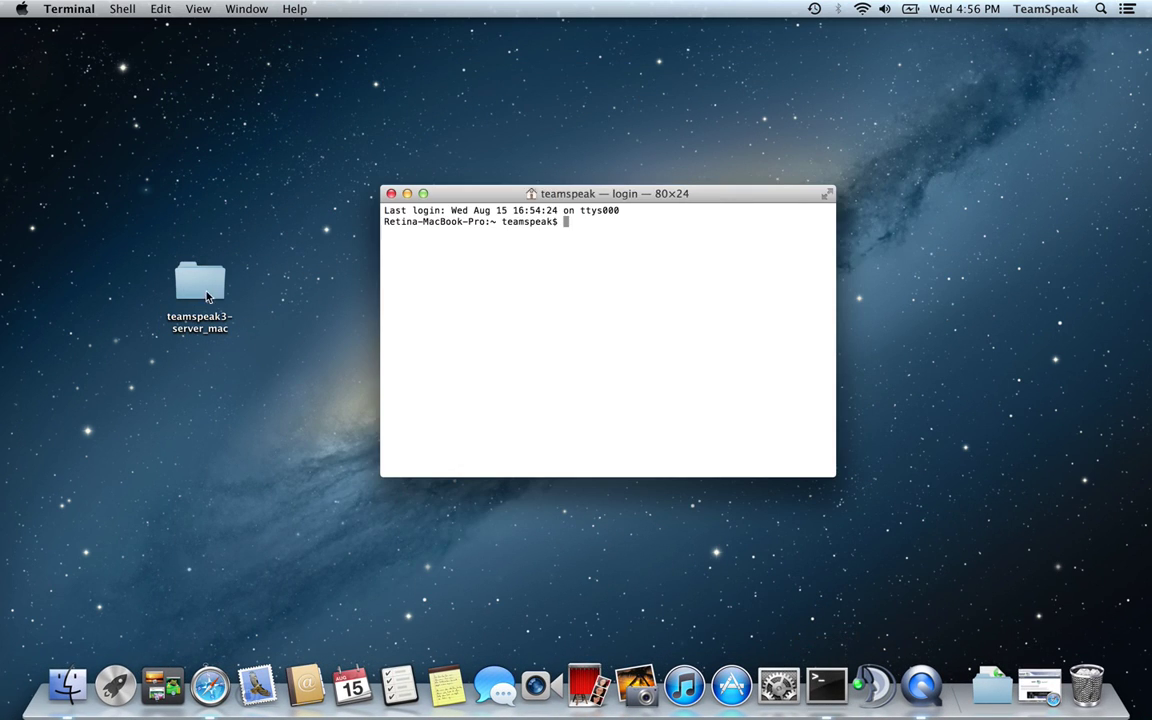
Look inside the desktop teamspeak3-server_mac folder to locate the ts3server_mac program
click(200, 286)
double_click(202, 290)
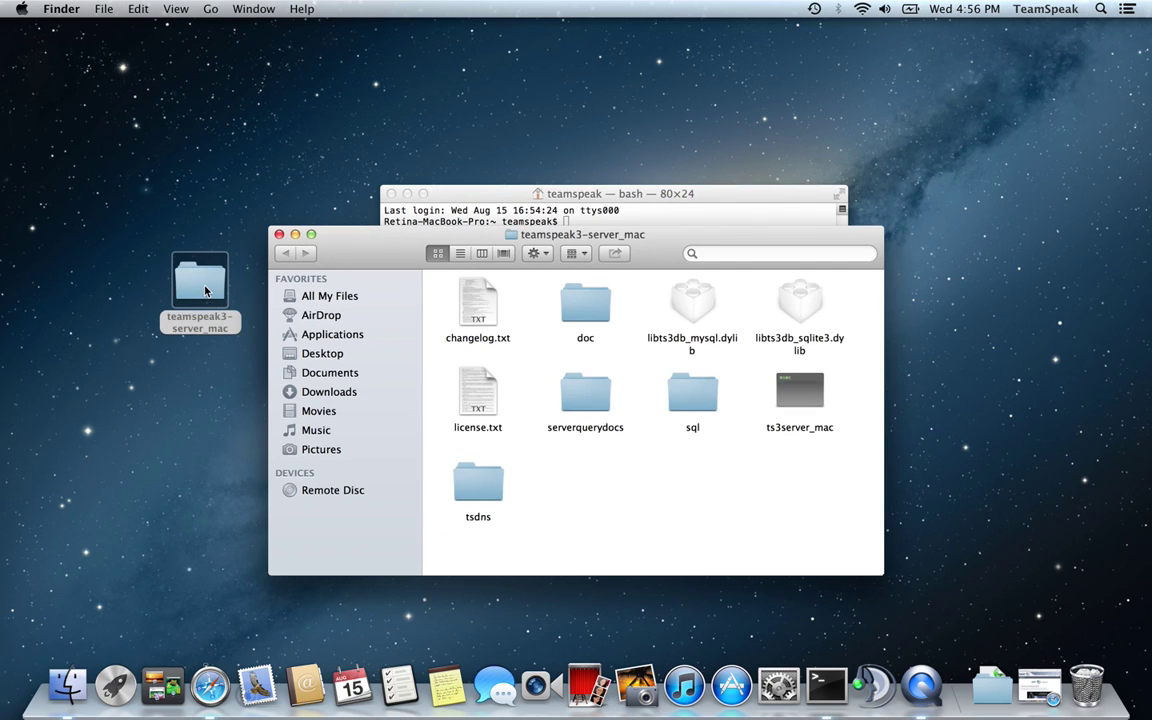
drag(825, 501, 481, 298)
click(703, 503)
click(800, 395)
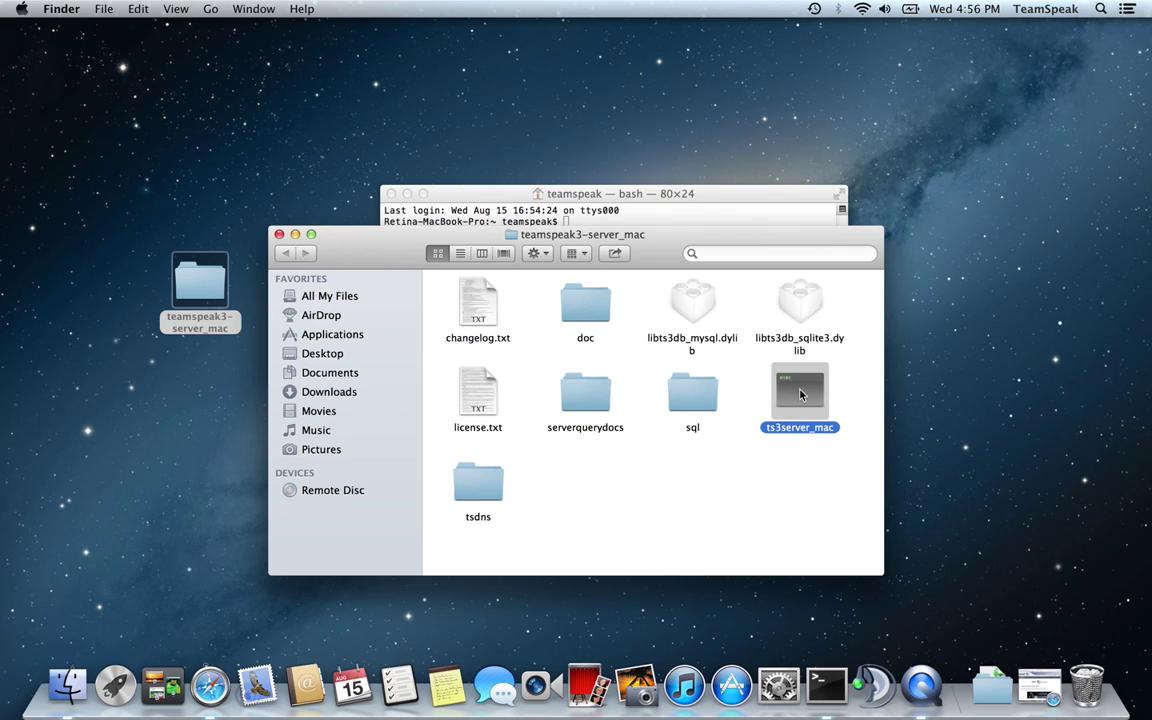
click(279, 234)
drag(622, 193, 738, 122)
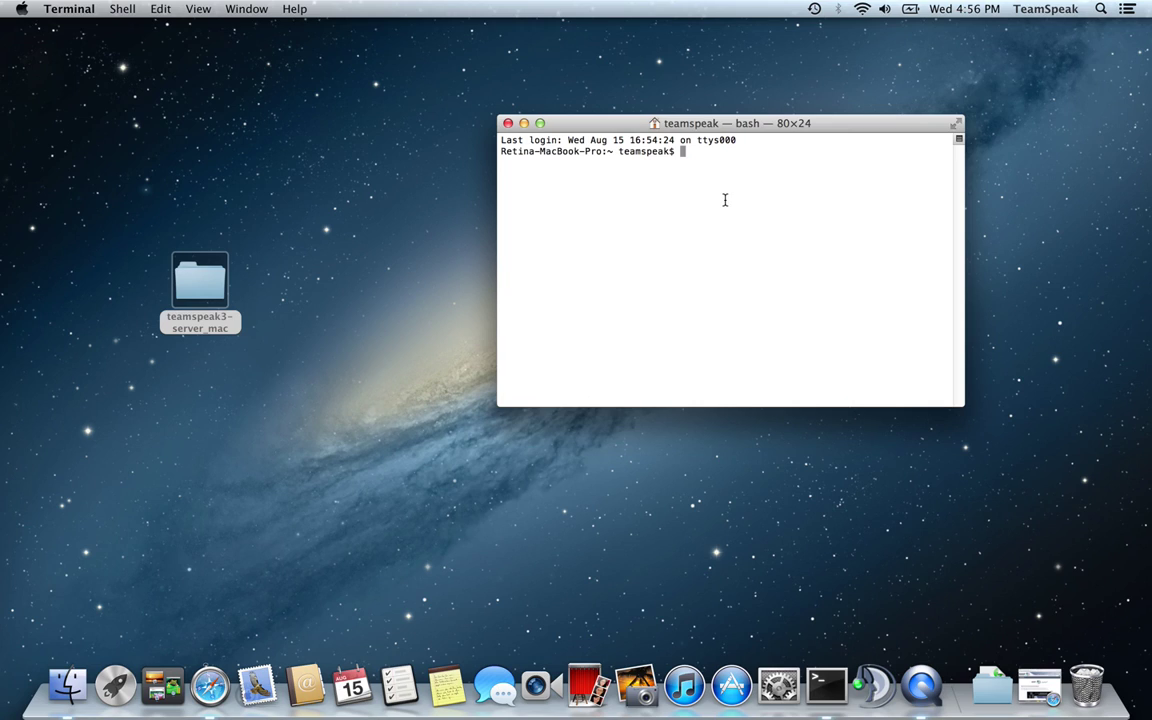
In Terminal, cd into Desktop/teamspeak3-server_mac and list its files
text(cd Desktop/)
key(Return)
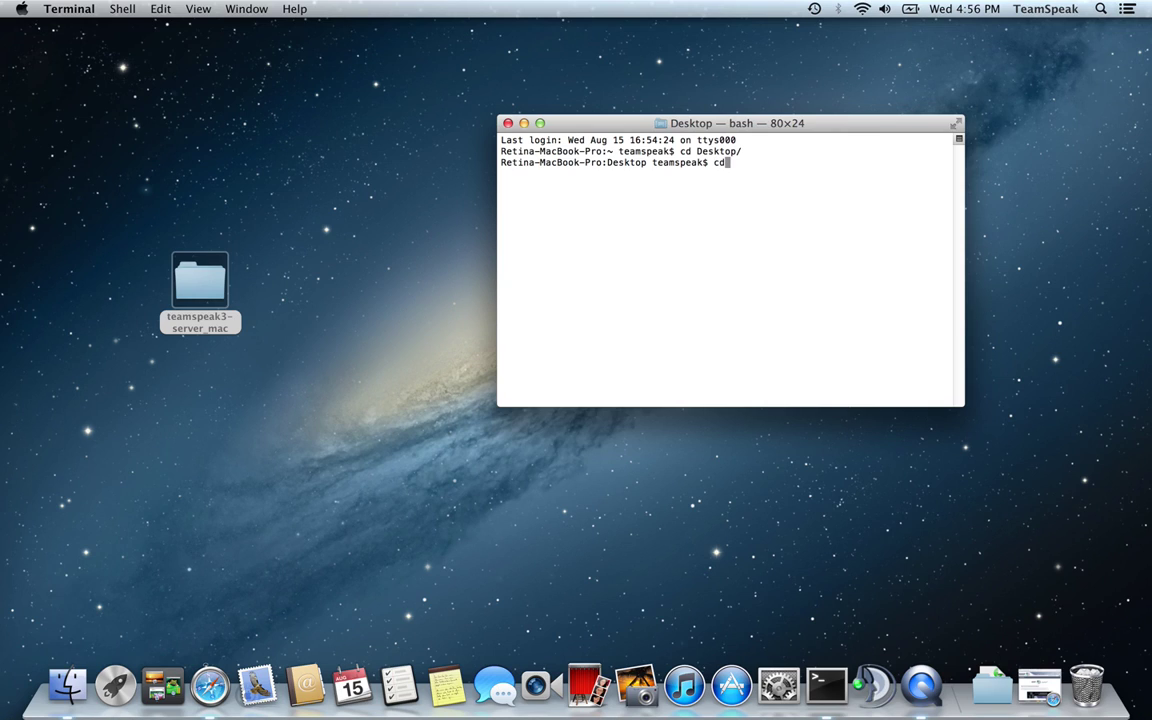
text(cd t)
key(Tab)
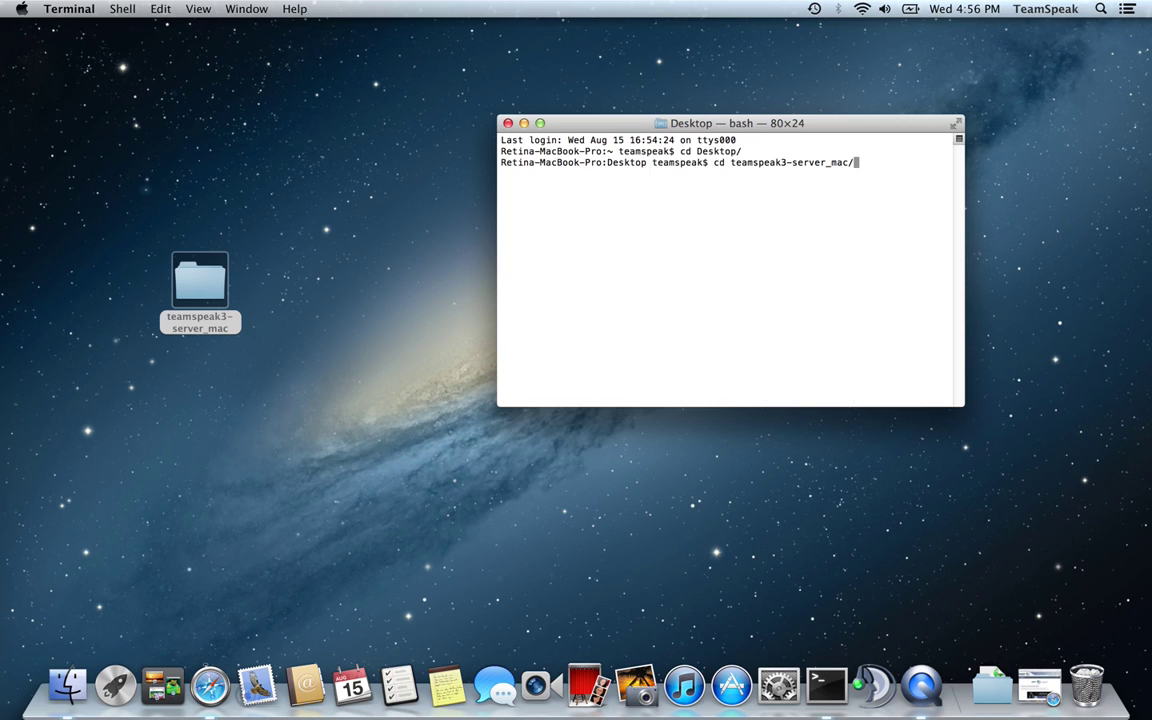
key(Return)
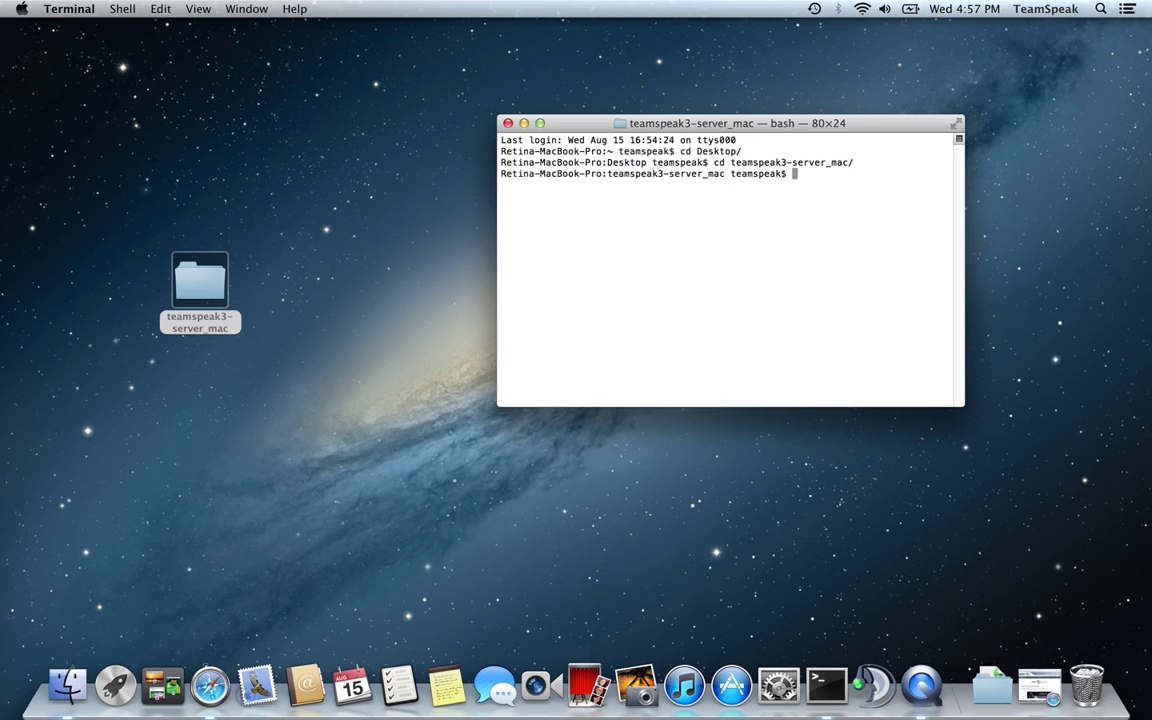
key(Return)
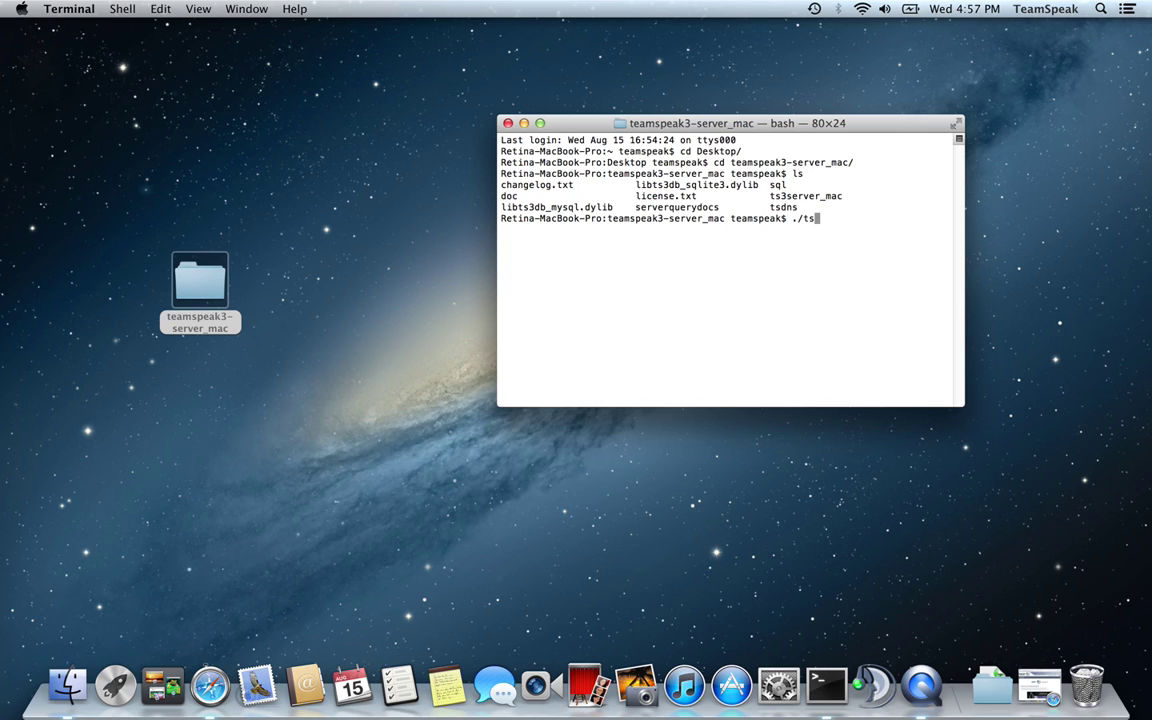
Start ./ts3server_mac and copy the ServerAdmin privilege key token it prints
key(Tab)
key(Return)
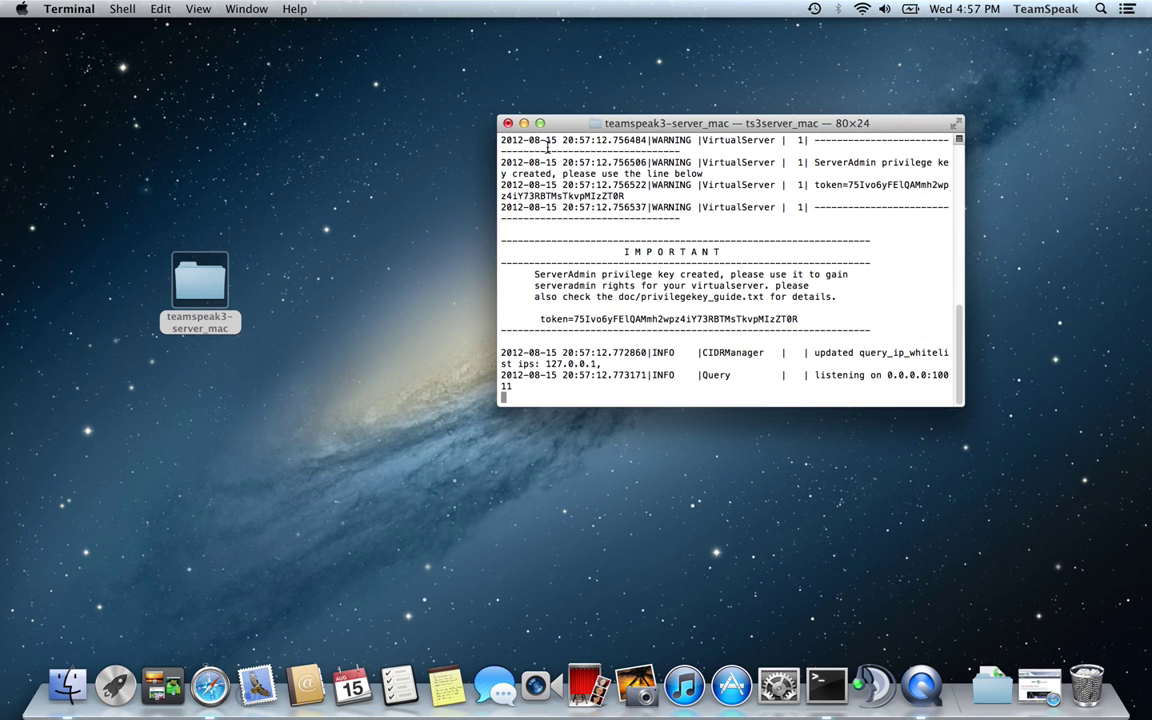
drag(575, 319, 798, 319)
right_click(782, 319)
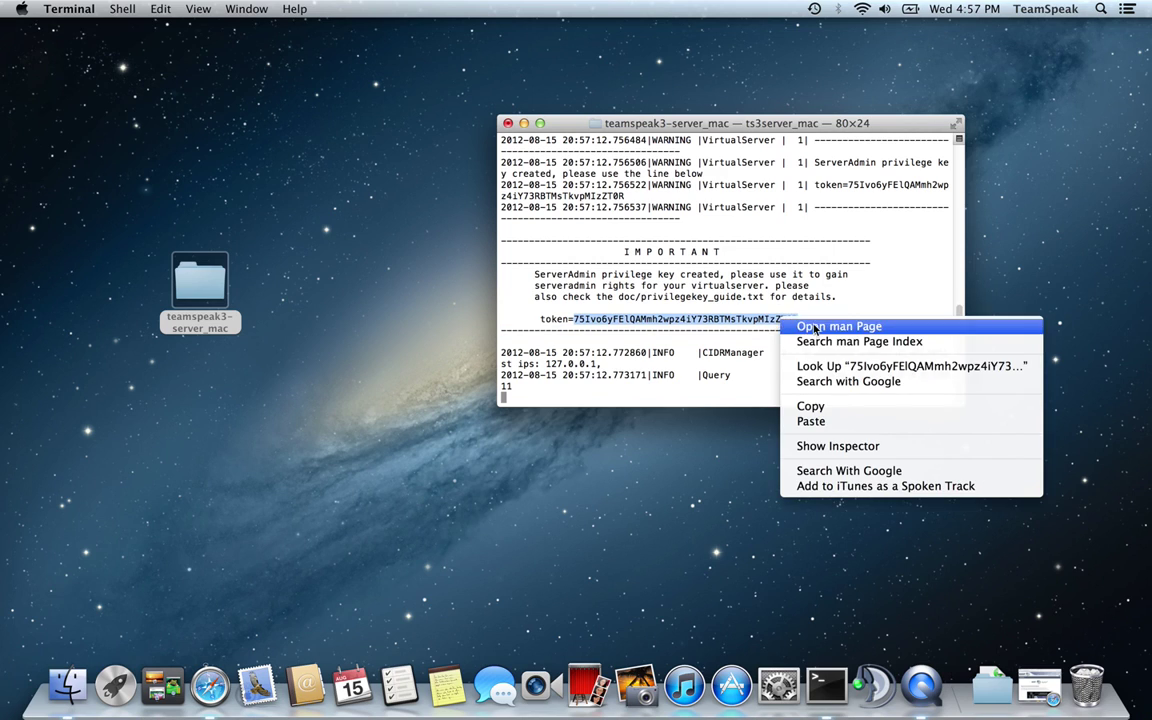
click(812, 406)
click(779, 686)
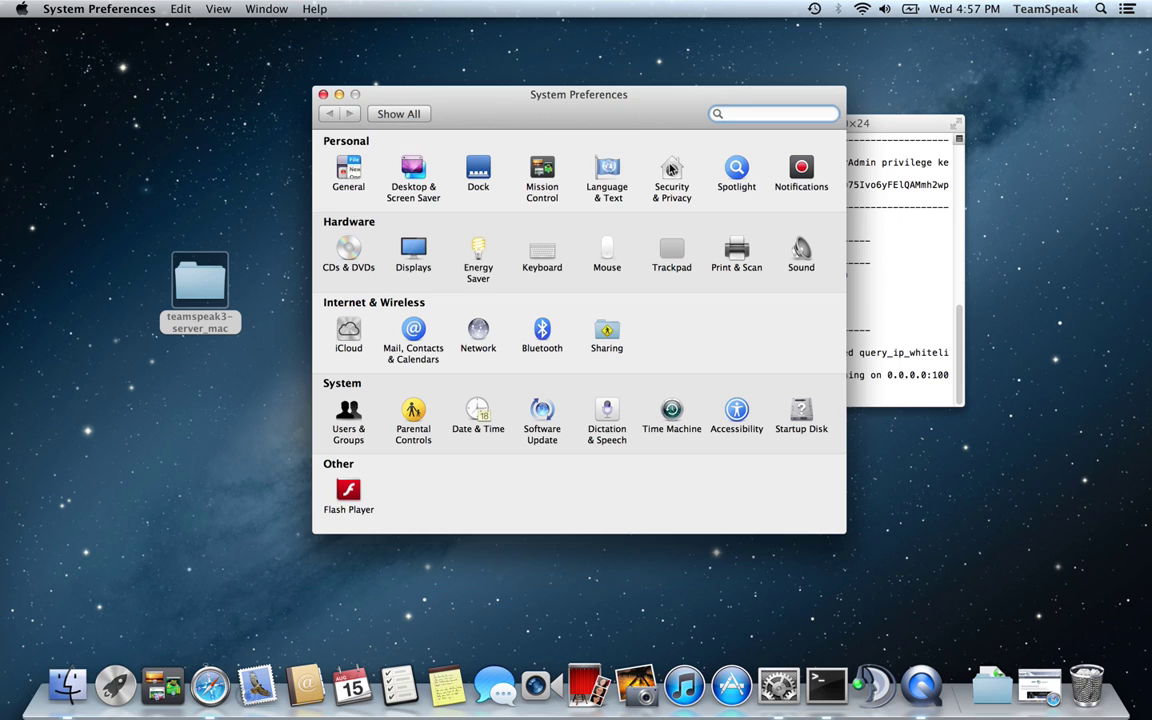
Unlock the Security & Privacy Firewall settings with the admin account name and password
click(671, 170)
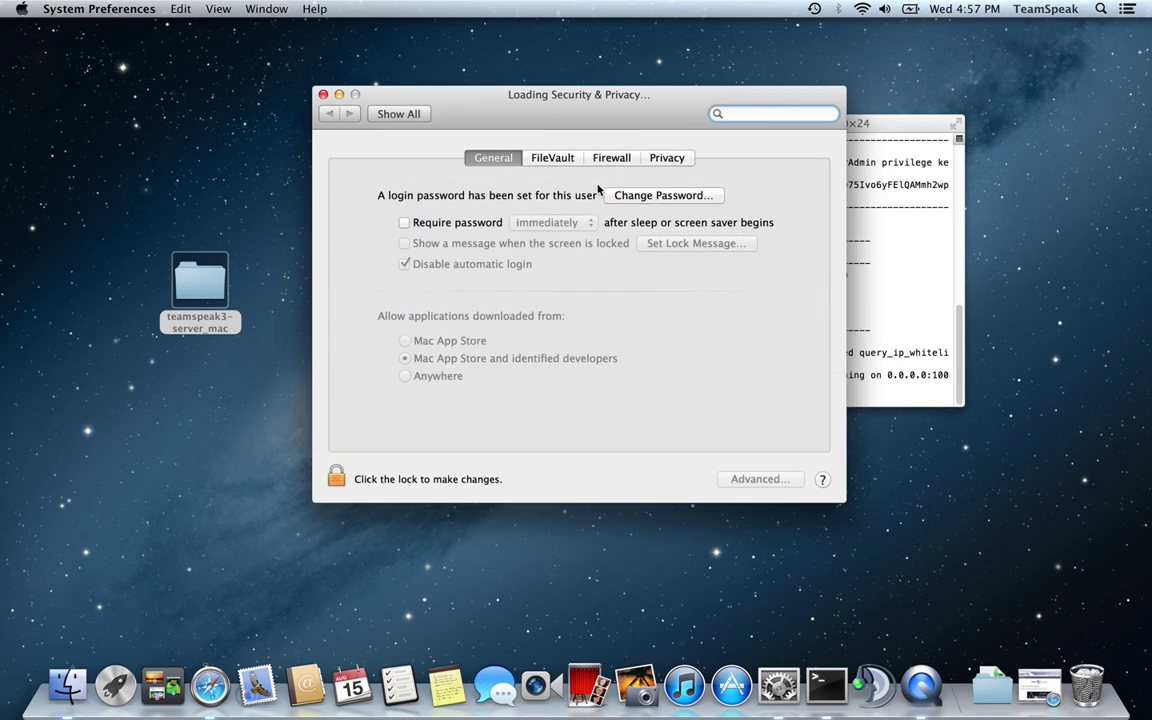
click(609, 158)
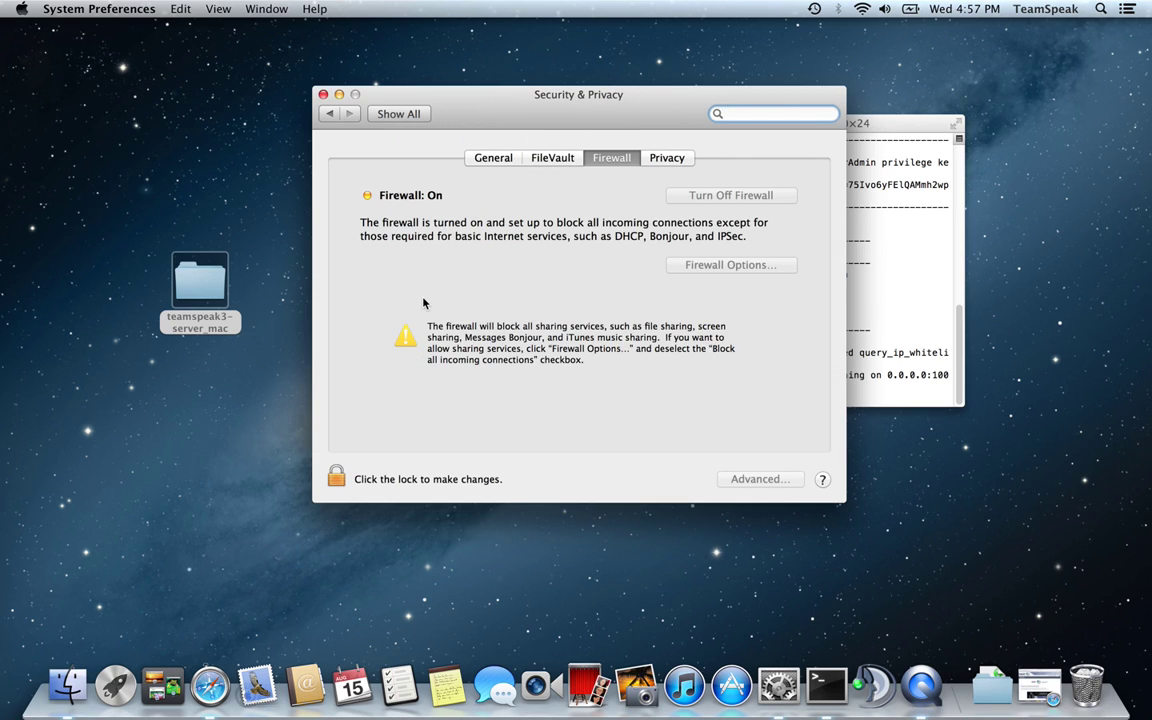
click(336, 478)
text(root)
key(Tab)
text(**********)
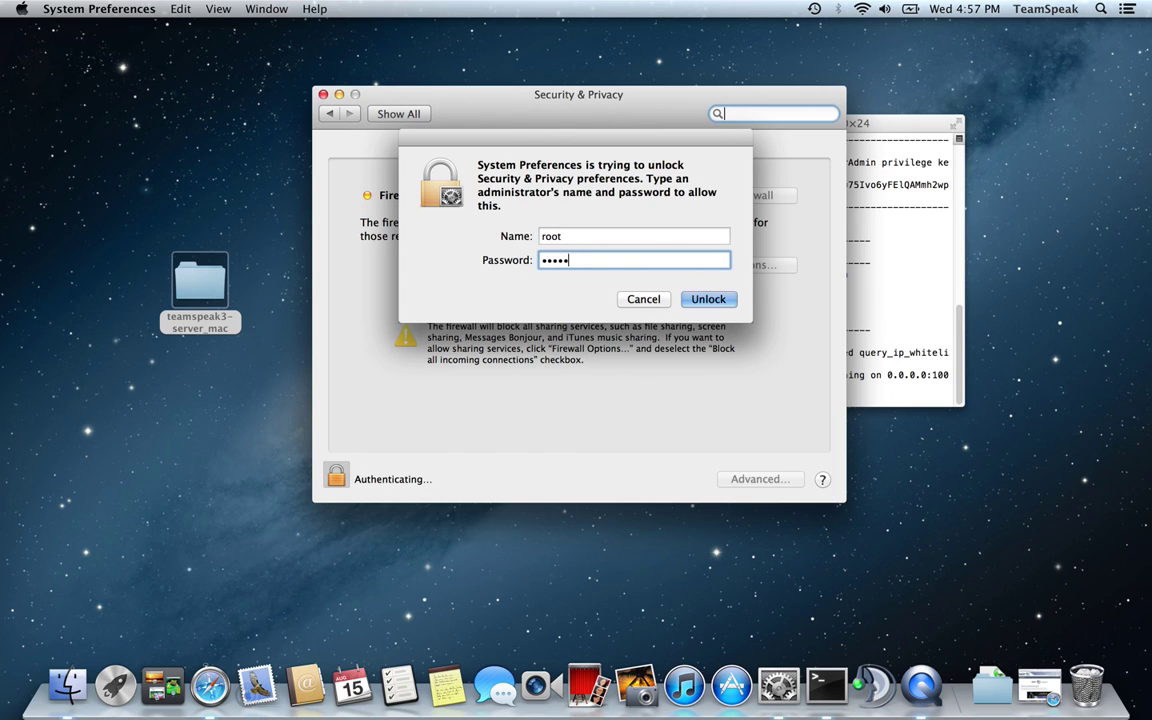
key(Return)
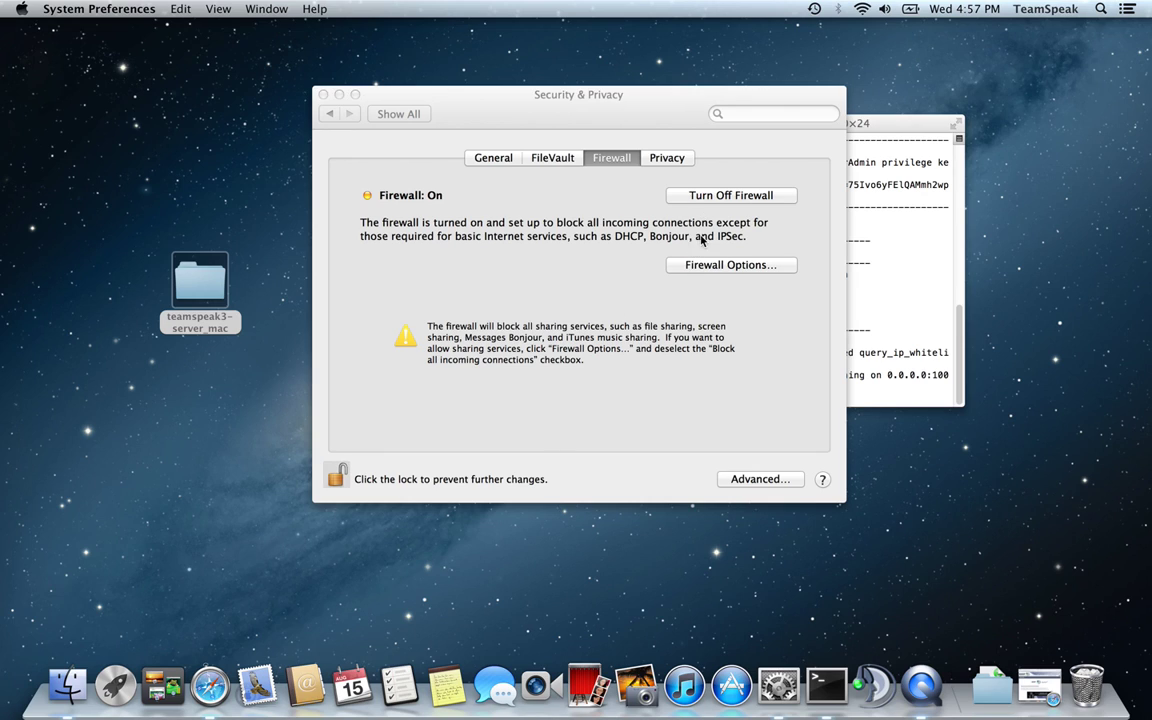
In Firewall Options, untick Block all incoming connections and allow ts3server_mac
click(703, 266)
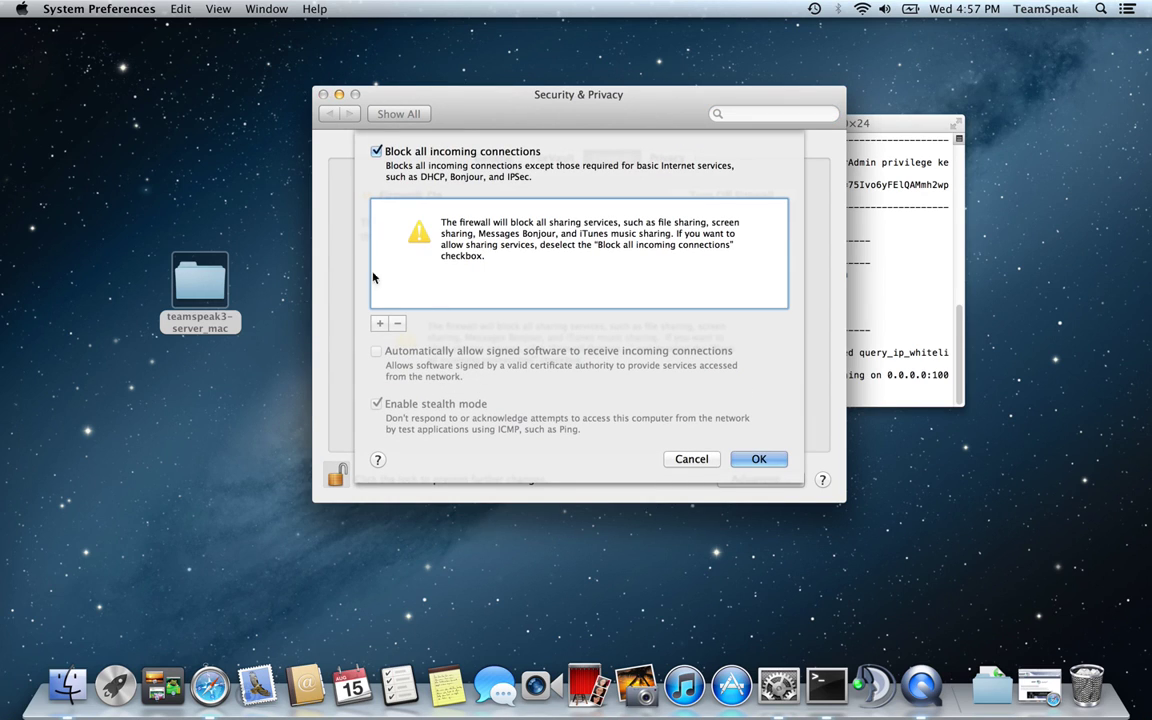
click(377, 152)
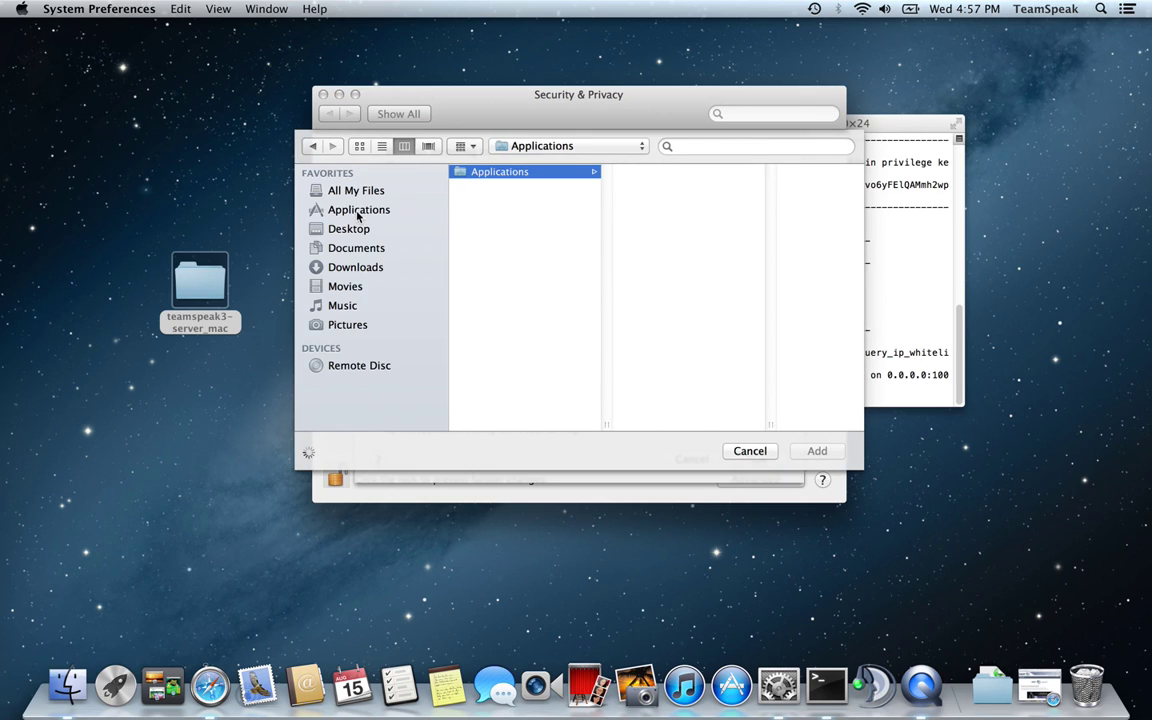
click(350, 229)
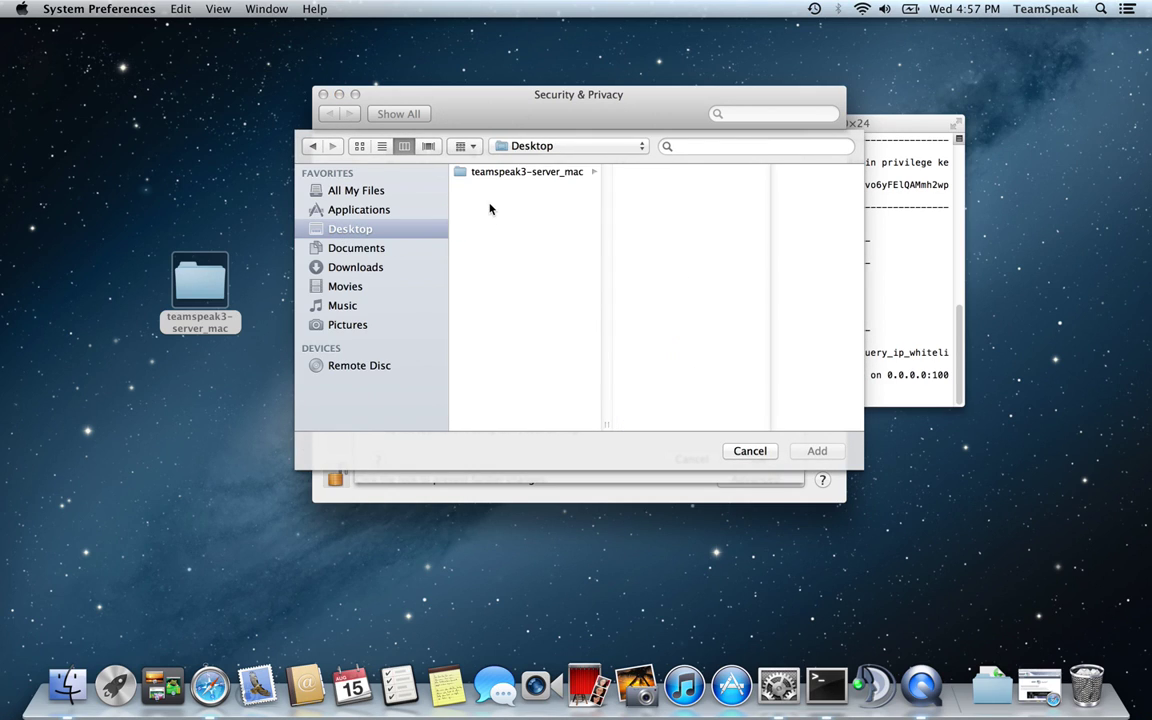
click(510, 172)
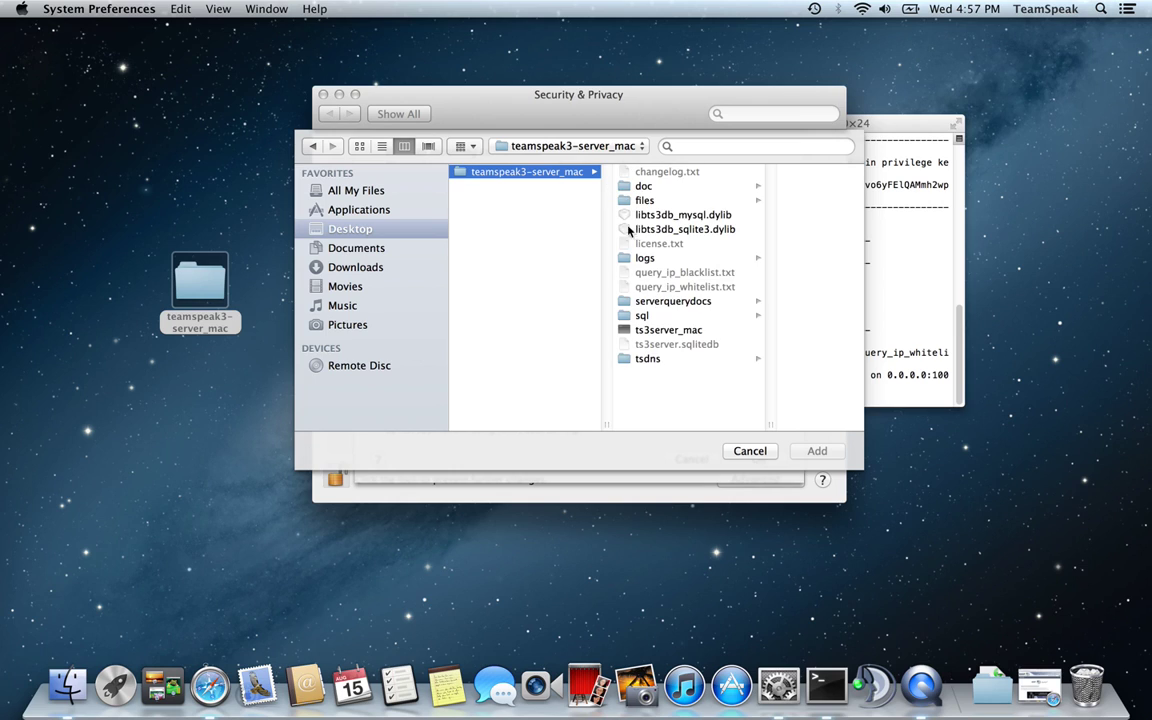
click(645, 330)
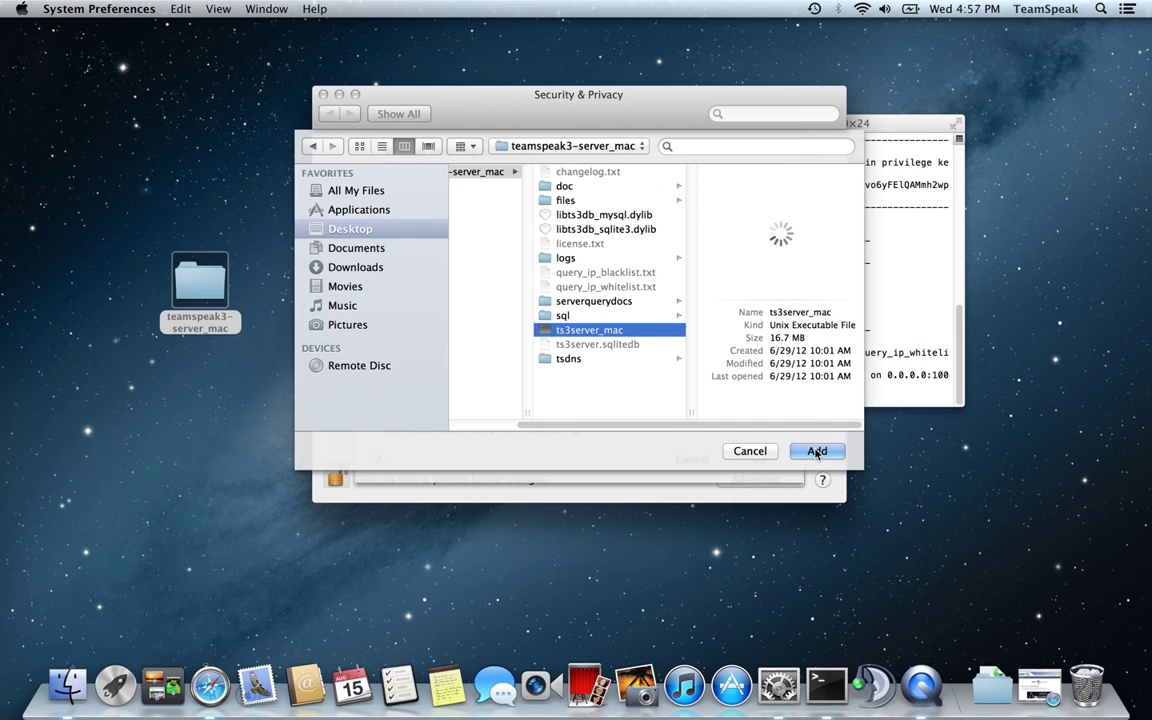
click(817, 451)
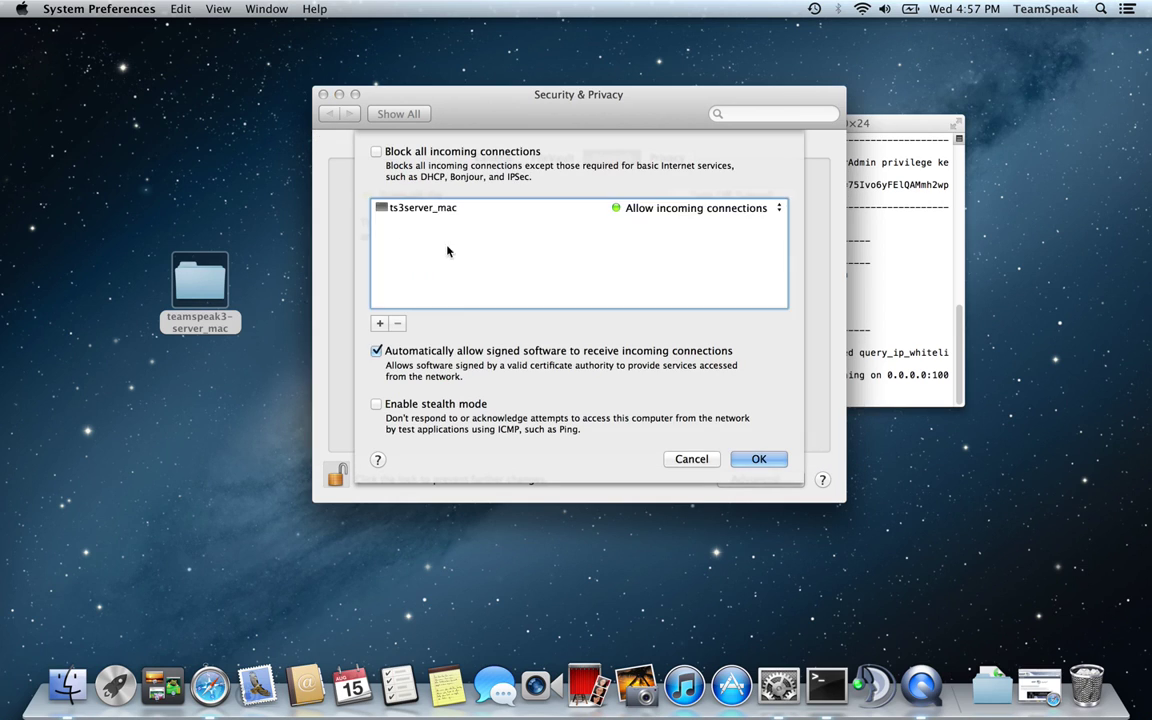
click(398, 209)
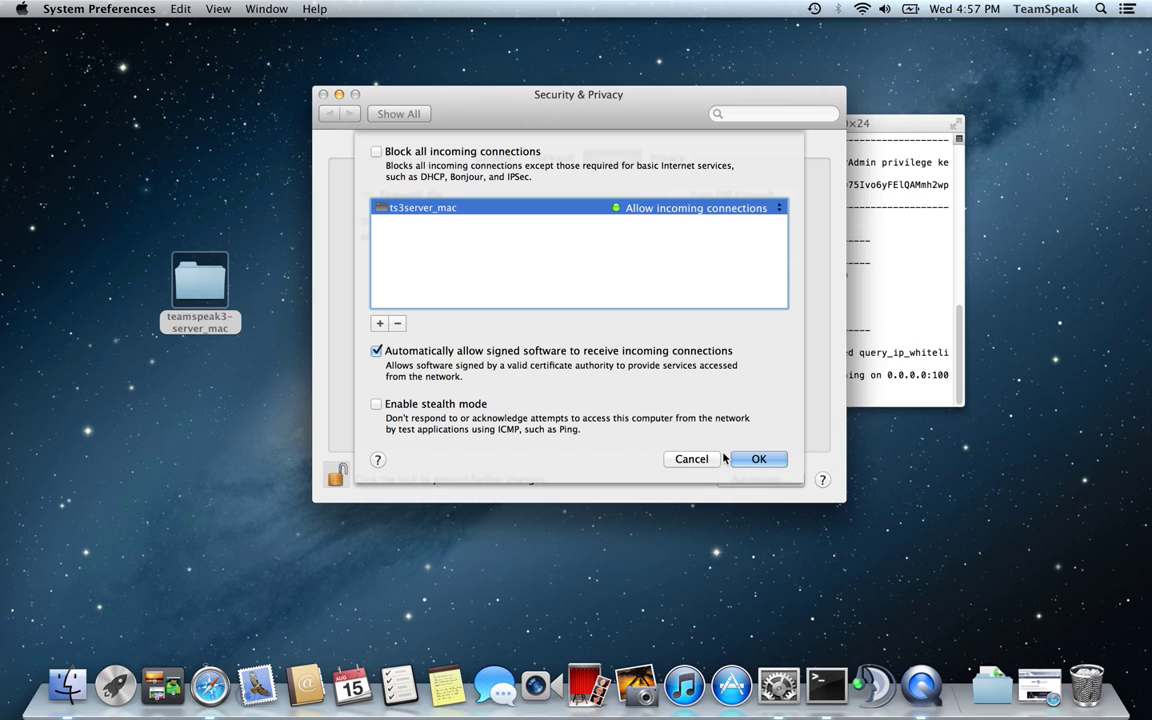
click(690, 459)
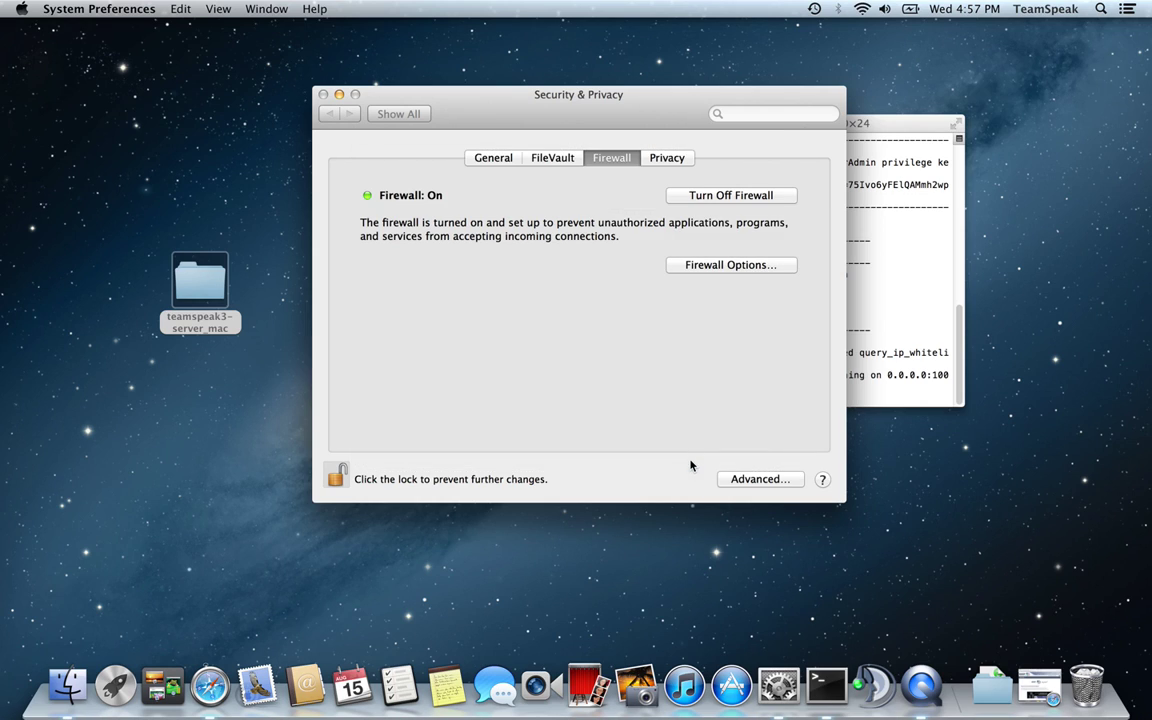
click(323, 94)
Launch the TeamSpeak 3 client and dismiss the New TeamSpeak Features window
double_click(631, 320)
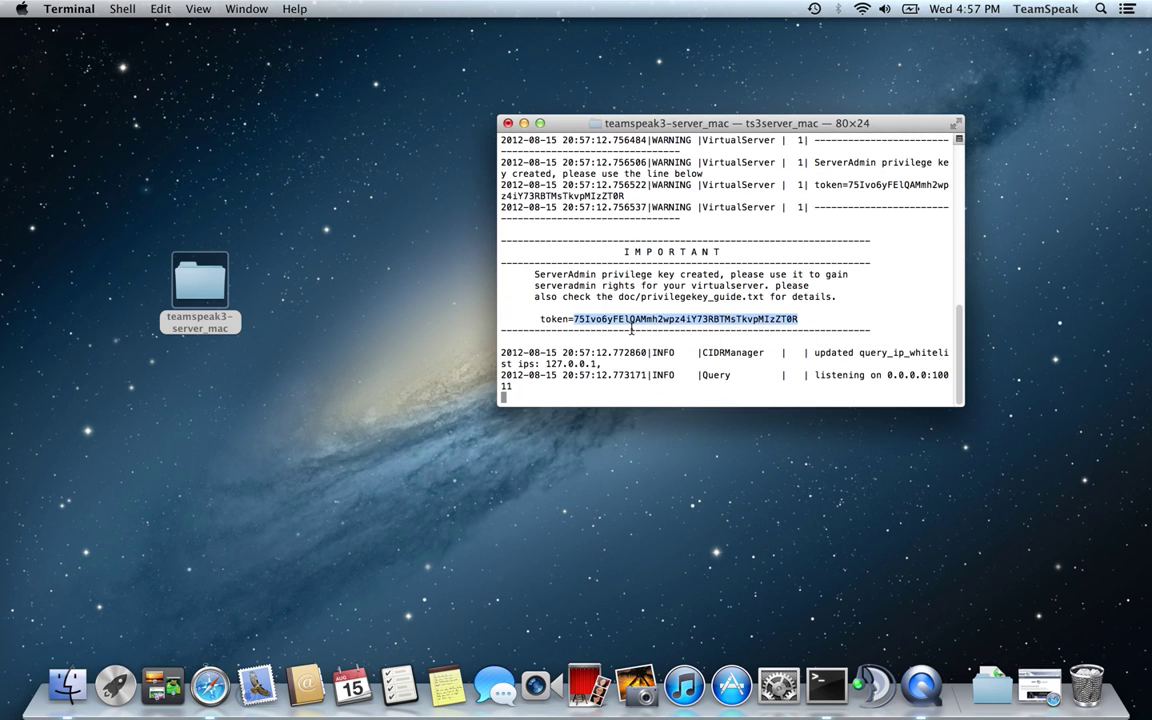
click(866, 686)
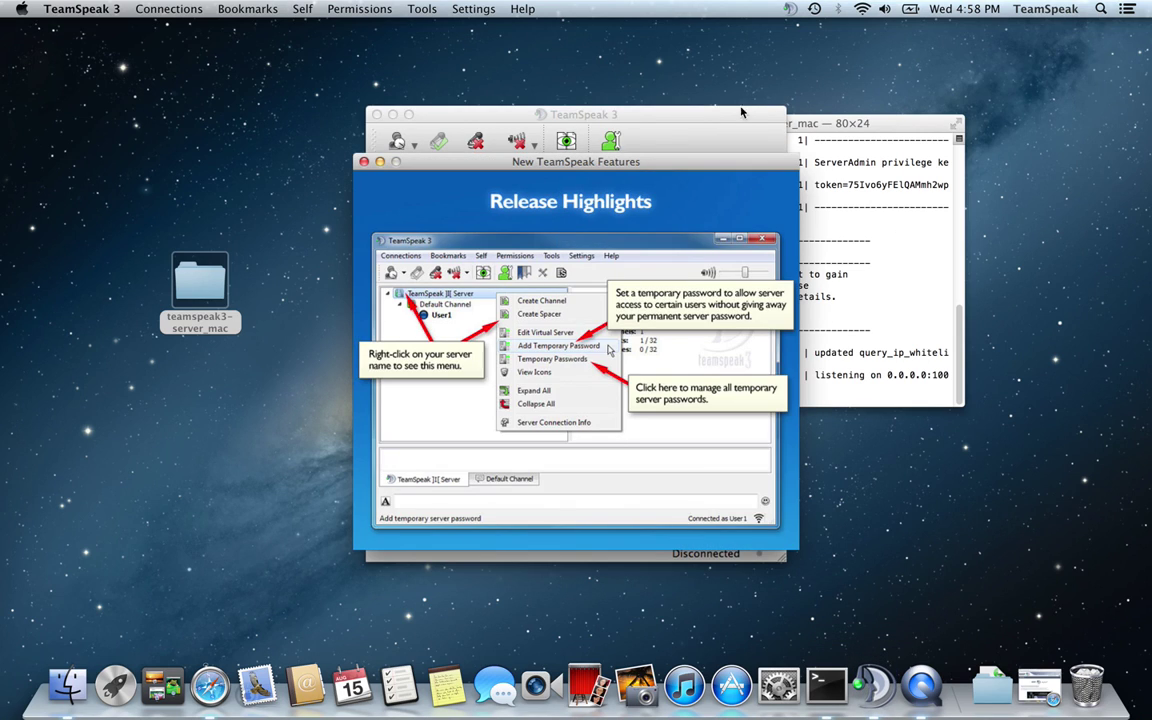
click(364, 161)
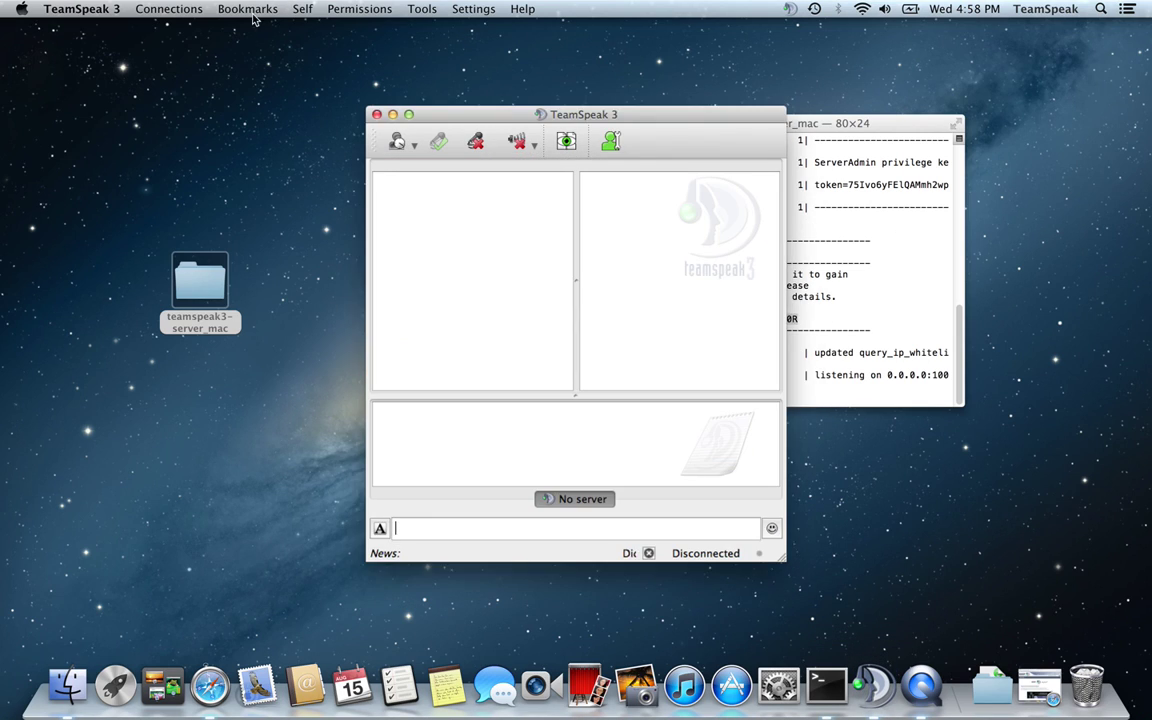
click(232, 10)
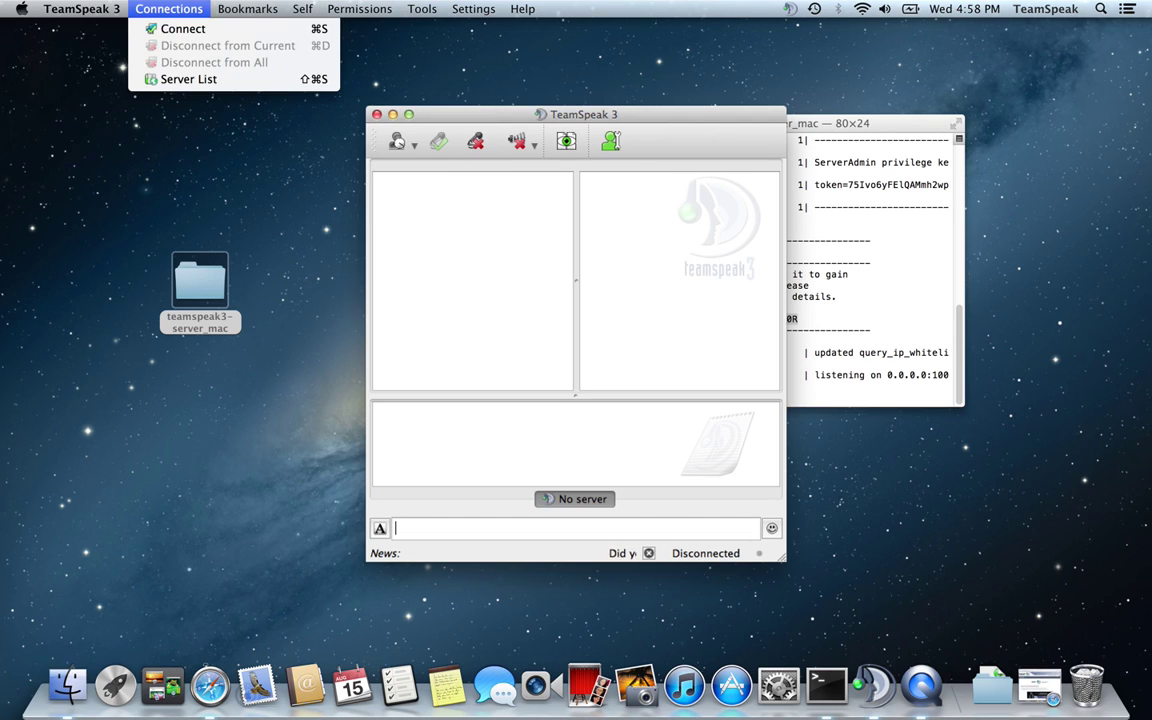
Connect to localhost and redeem the pasted privilege key to join Server Admin
click(165, 30)
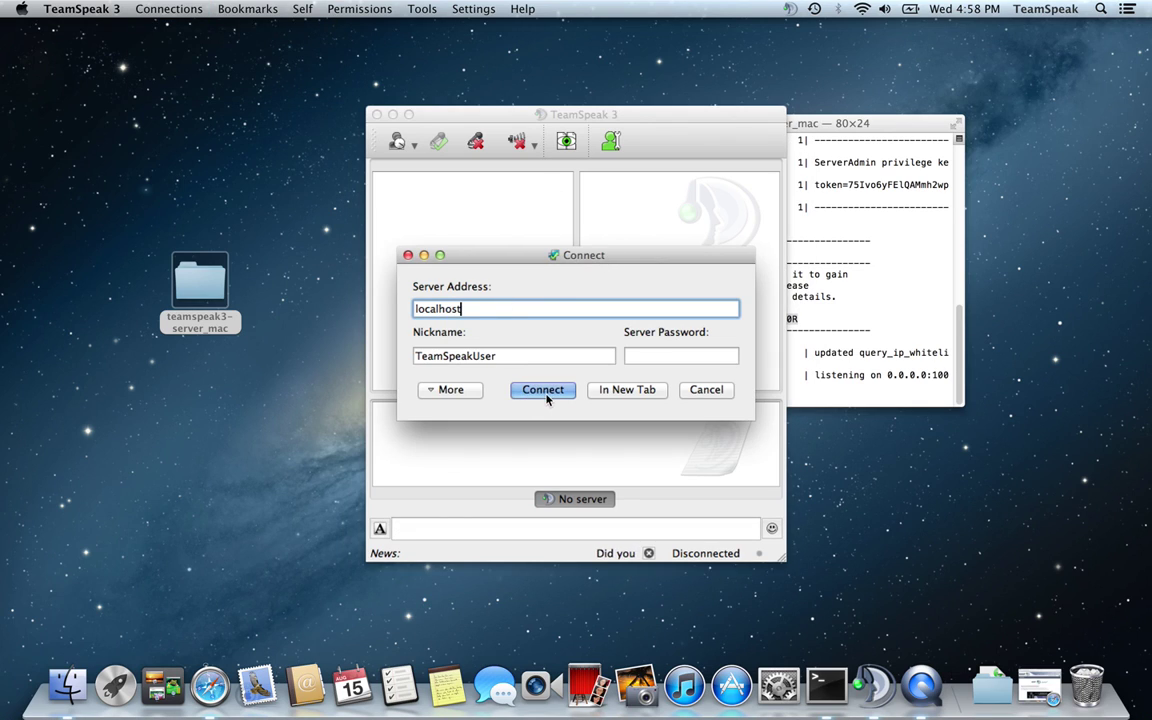
click(544, 390)
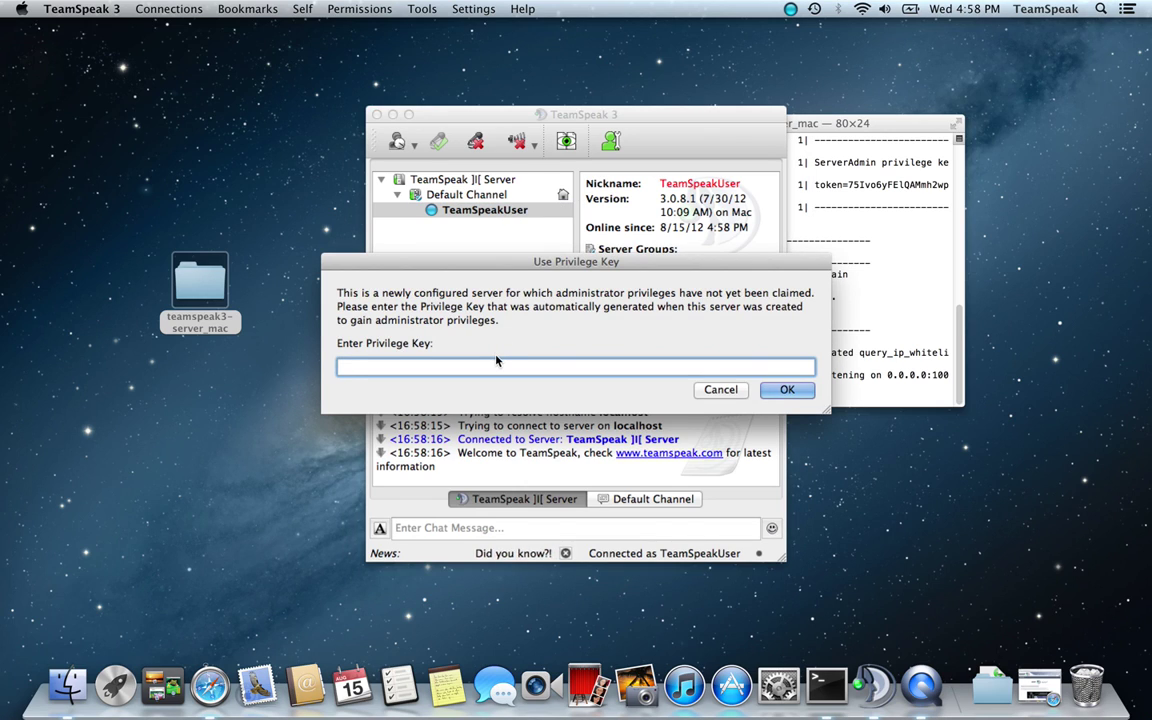
text(75Ivo6yFElQAMmh2wpz4iY73RbTMsTkvpMIzZT0R)
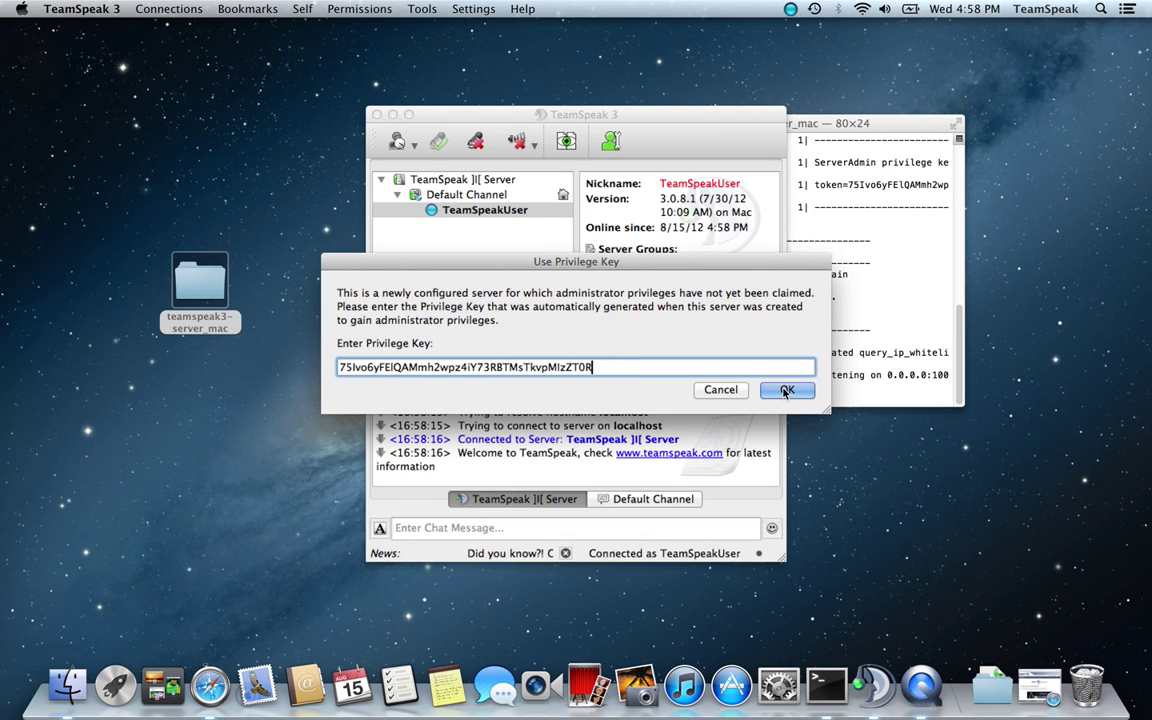
click(787, 390)
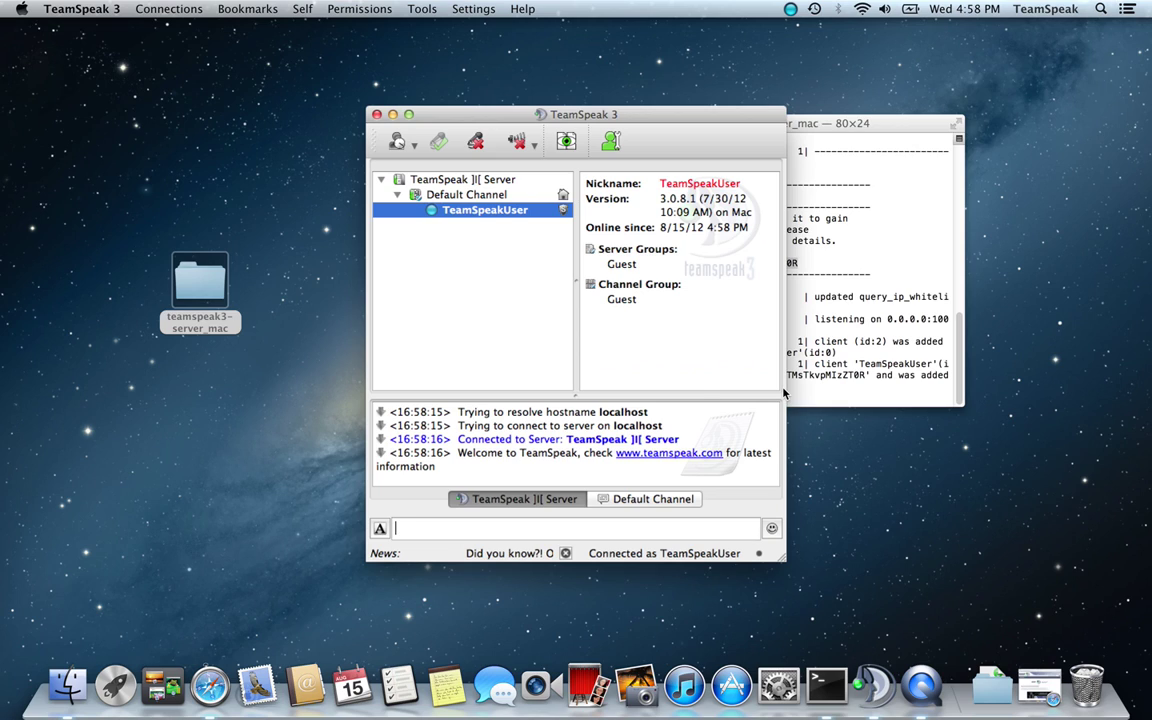
click(730, 442)
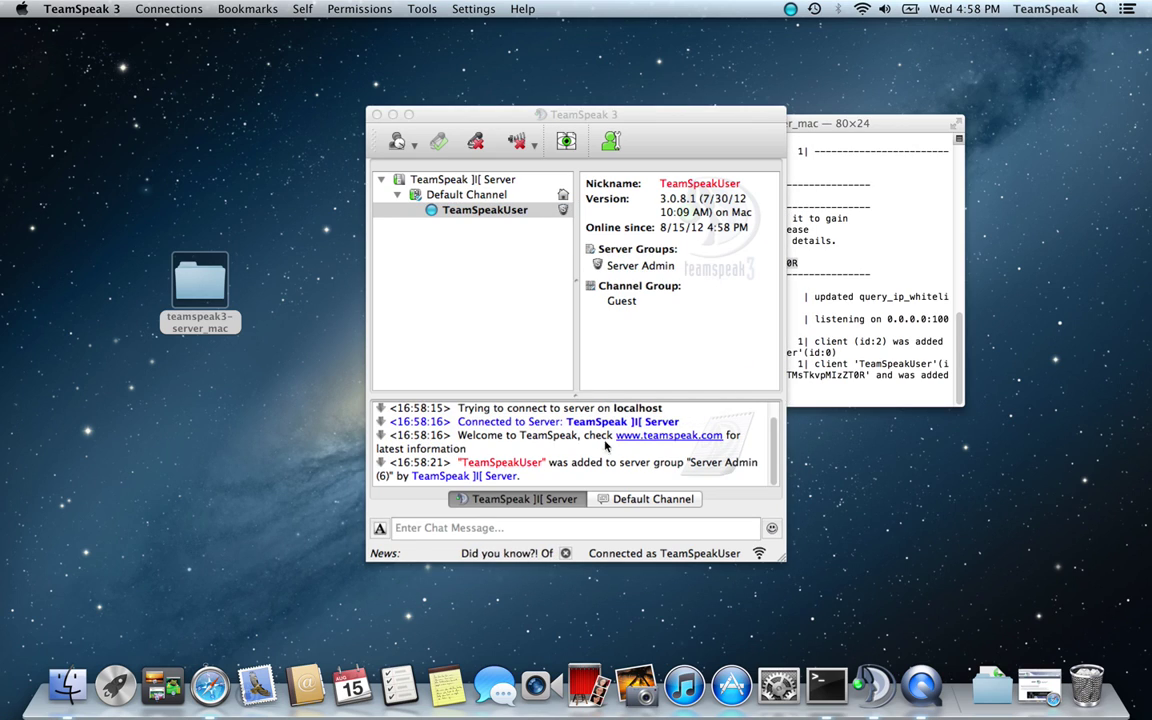
double_click(706, 462)
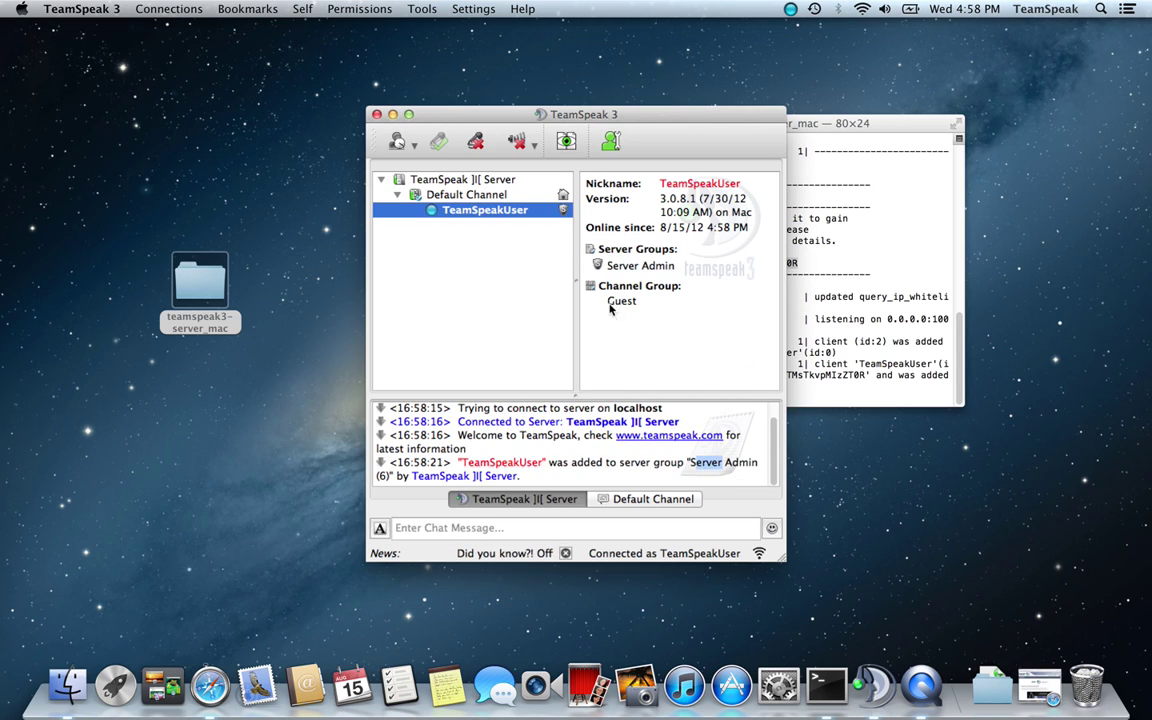
click(450, 180)
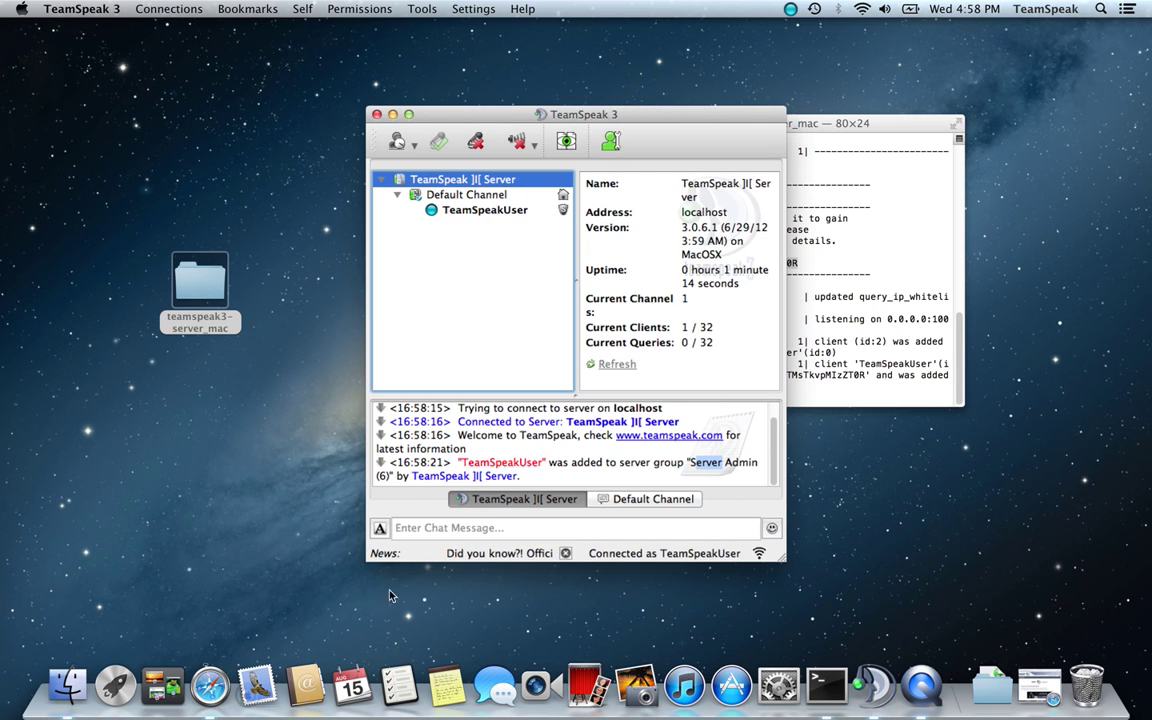
click(1040, 685)
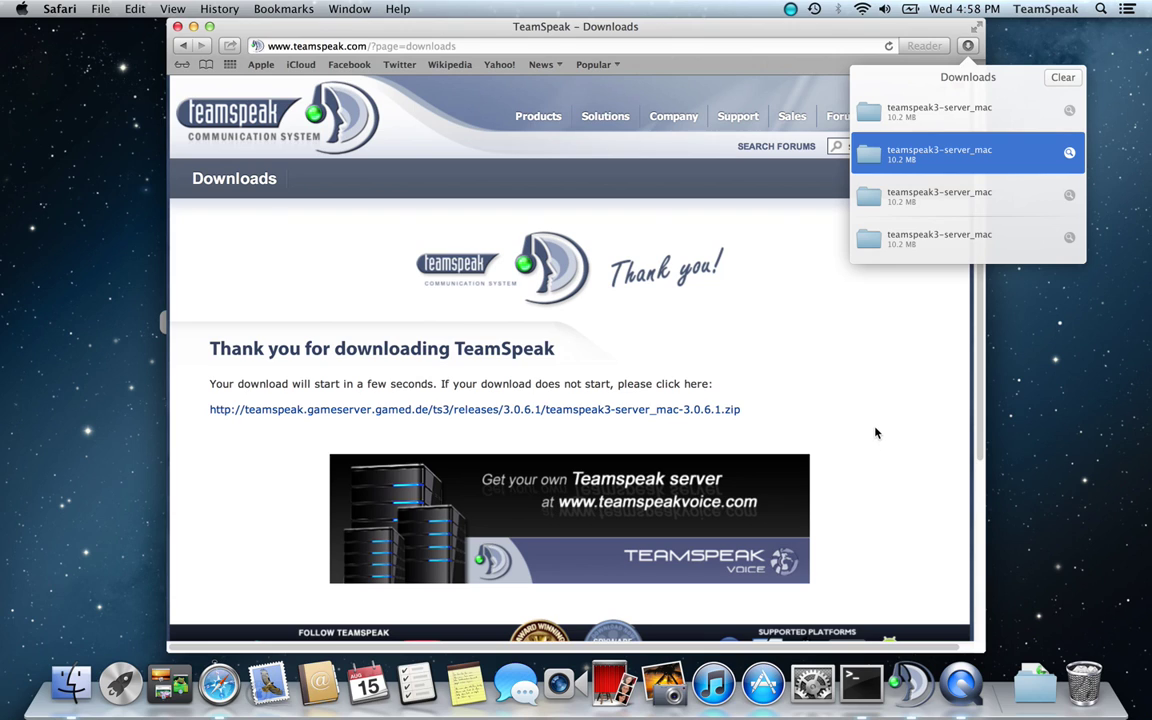
Open the TeamSpeak Non-Profit License policy warning page, then quit Safari
scroll(874, 432, down, 5)
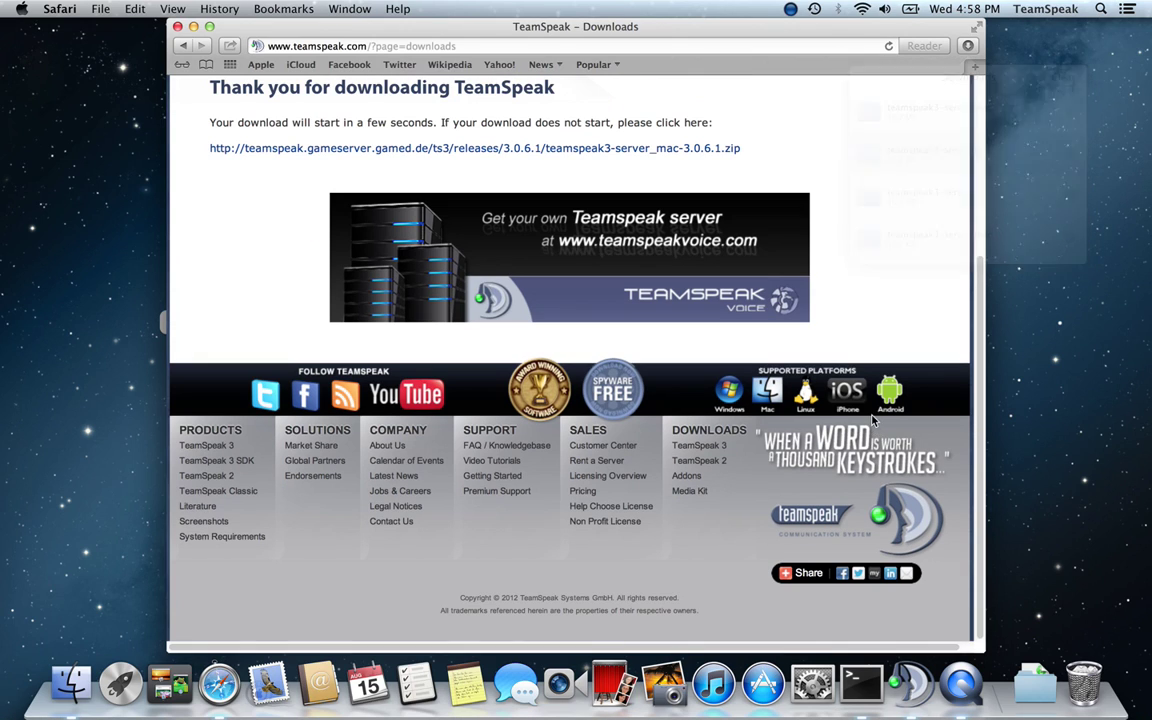
click(597, 522)
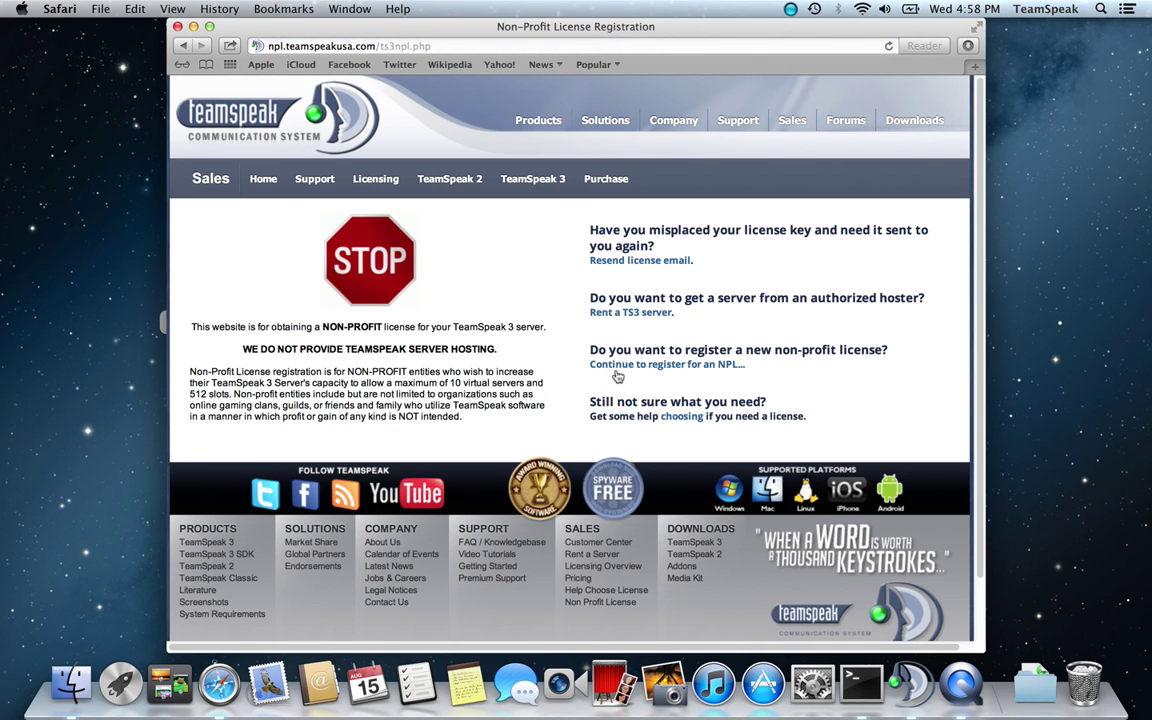
click(617, 366)
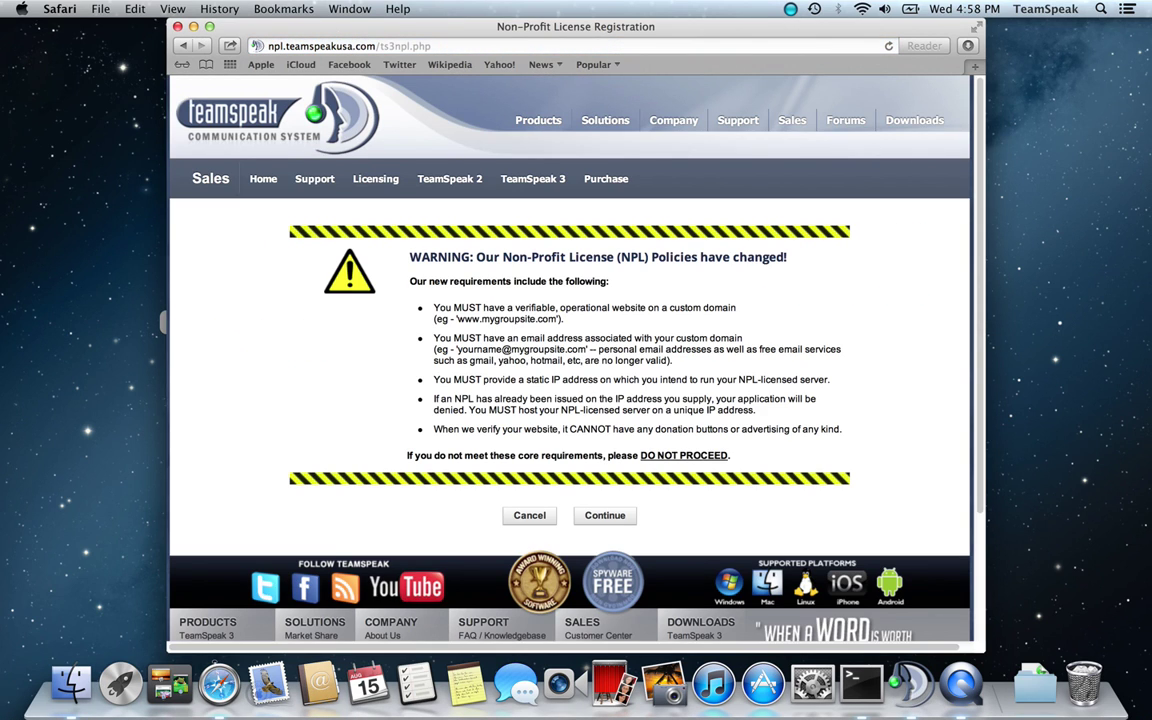
click(59, 8)
click(82, 212)
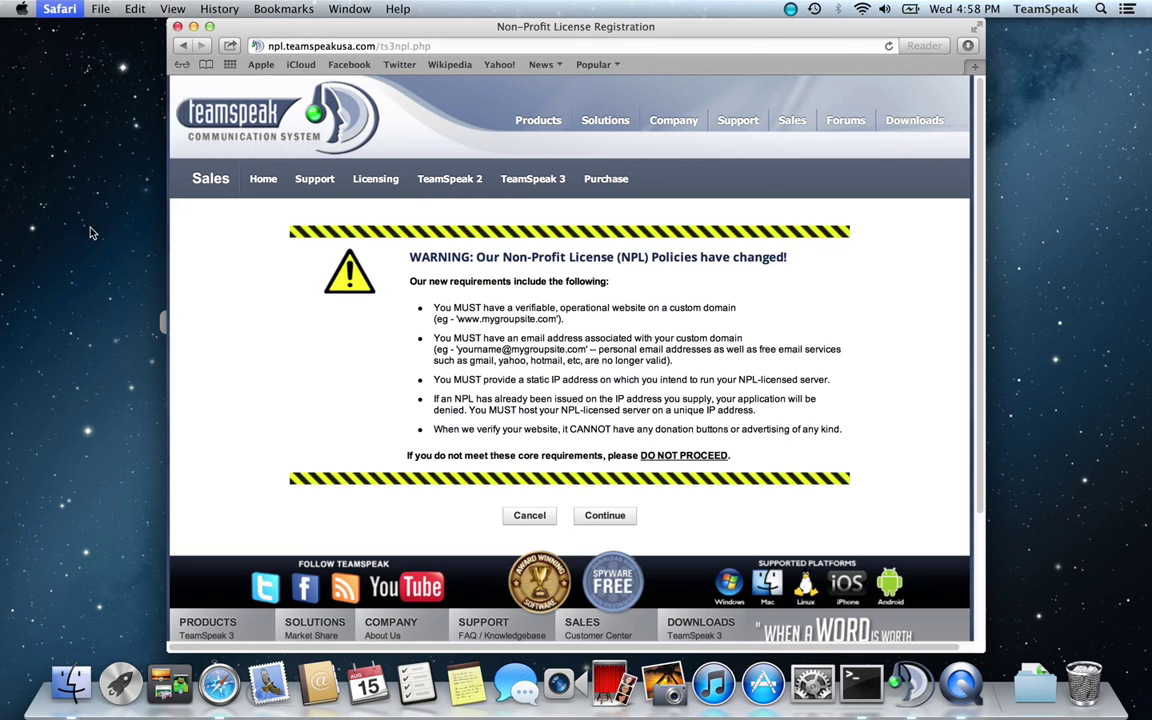
click(496, 329)
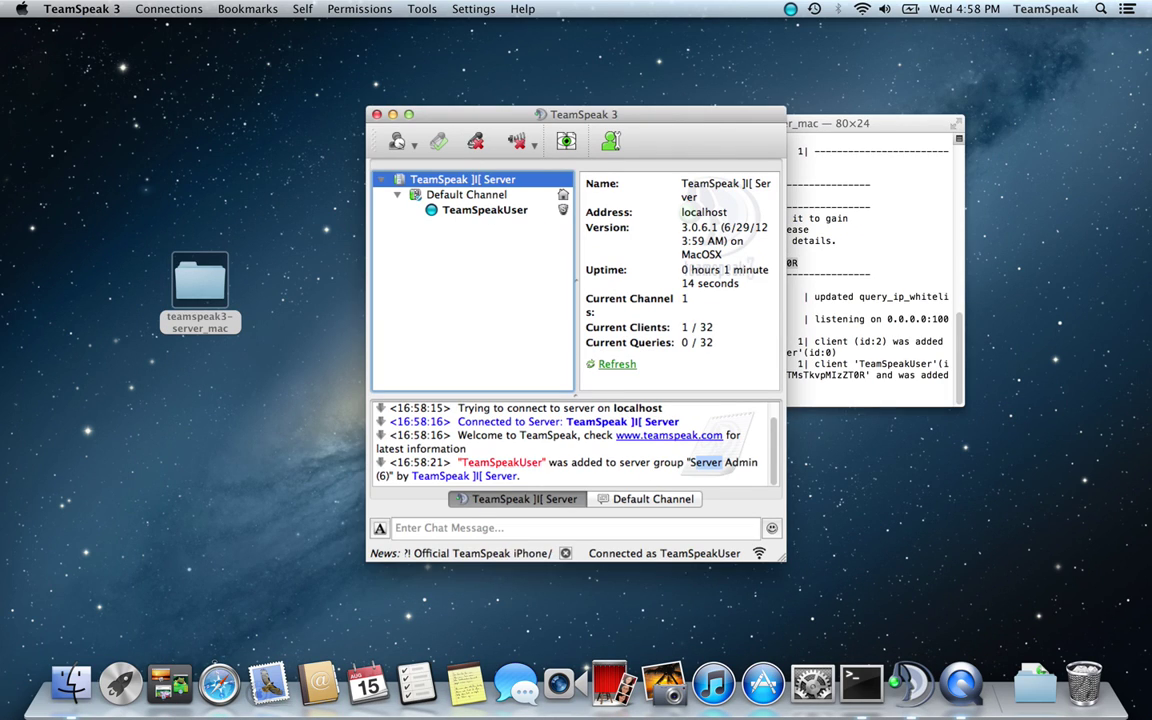
Open Privilege Keys and prepare a new Server Group key for Guest with an empty description
click(421, 8)
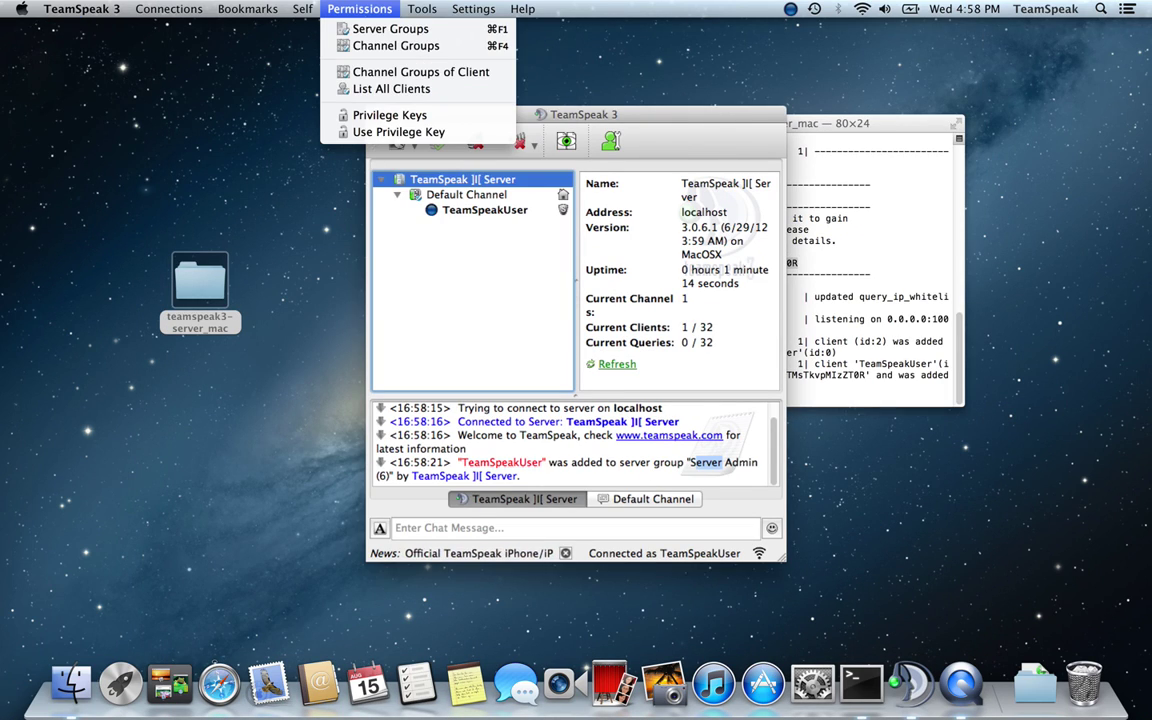
click(380, 116)
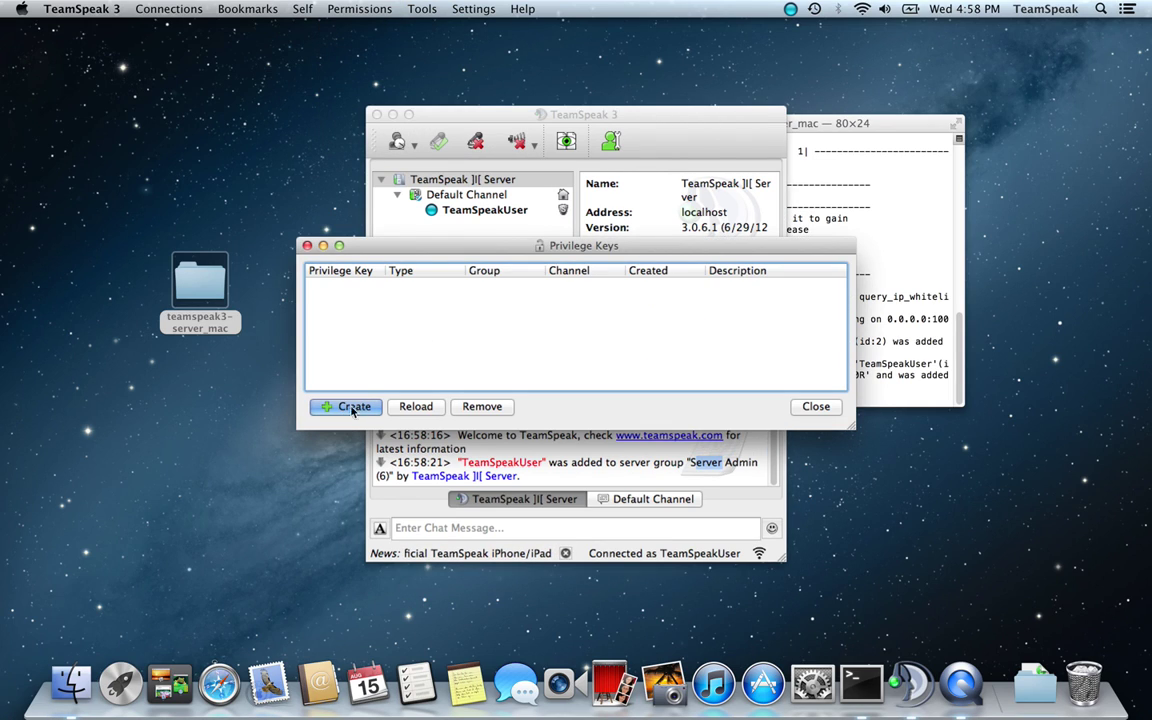
key(Return)
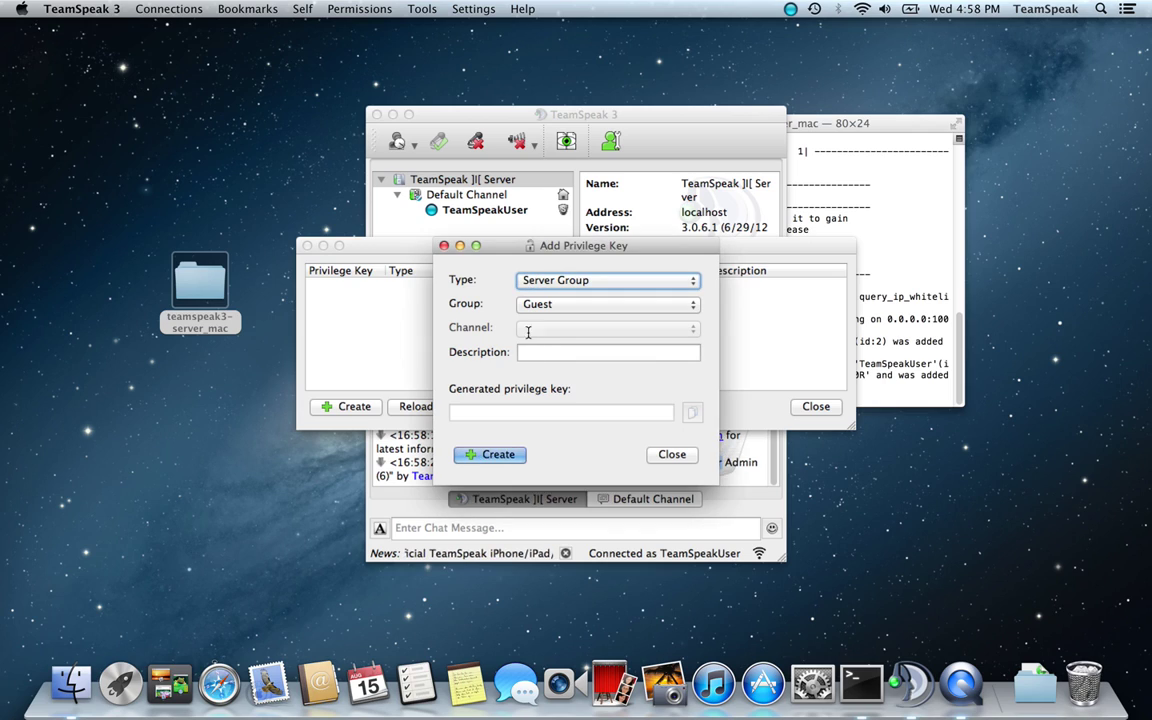
click(545, 305)
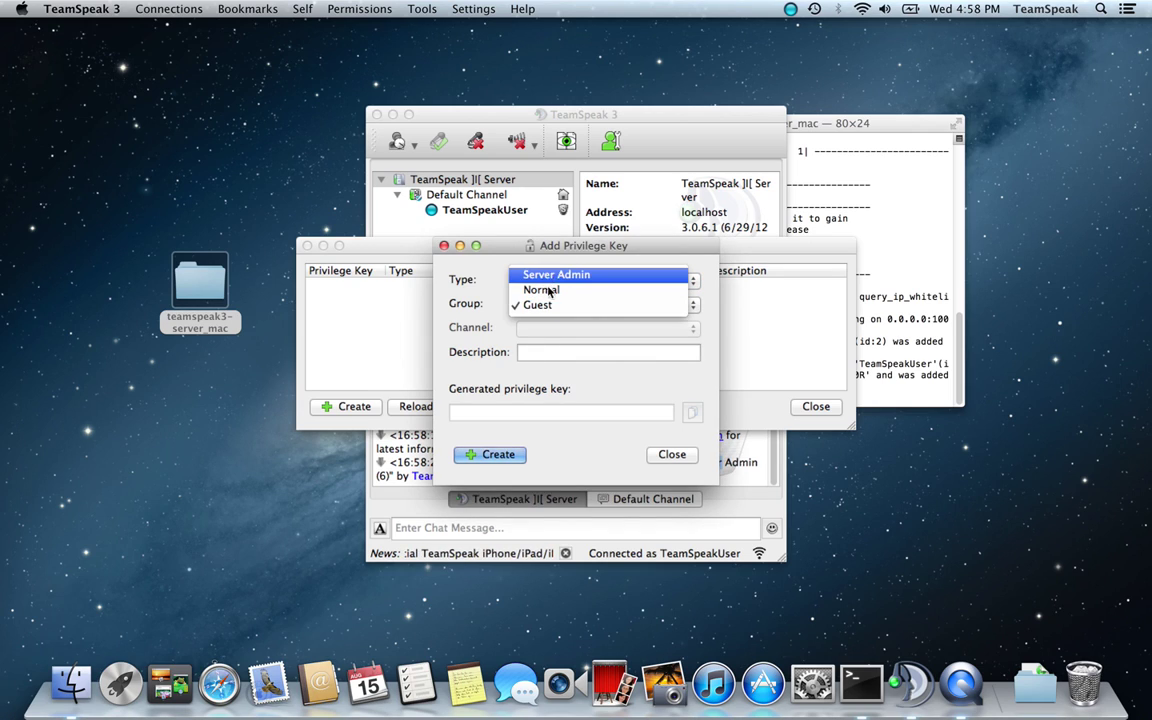
click(540, 352)
click(540, 352)
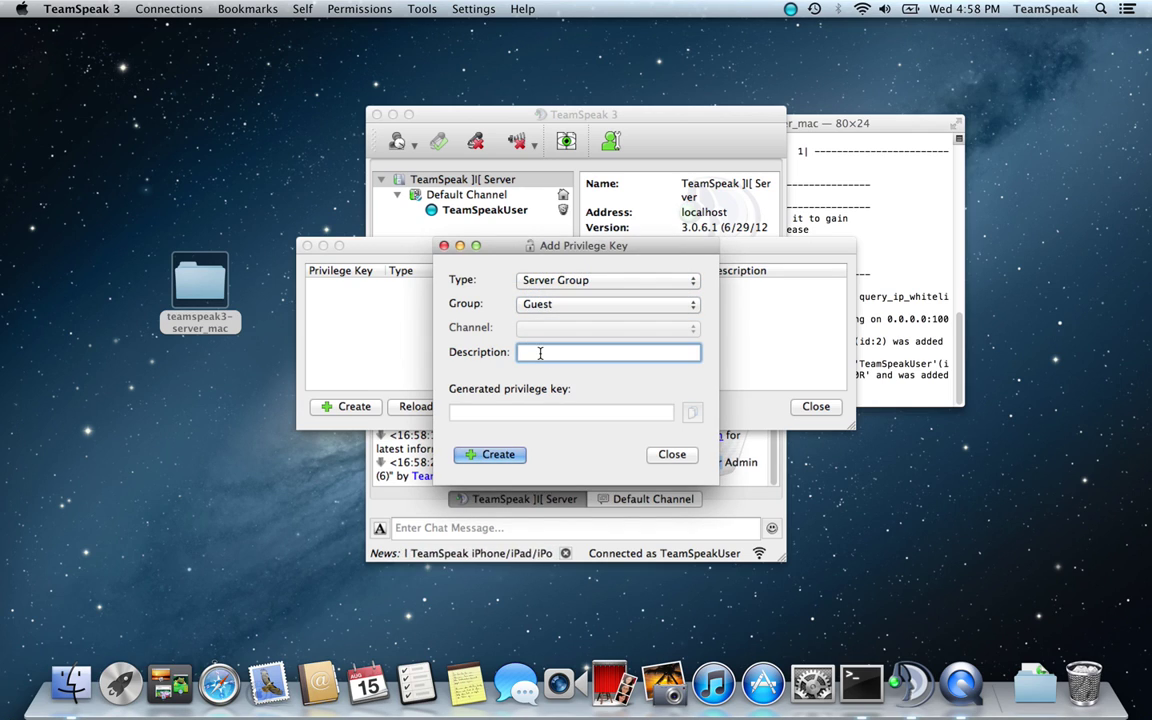
text(joe s)
text(low)
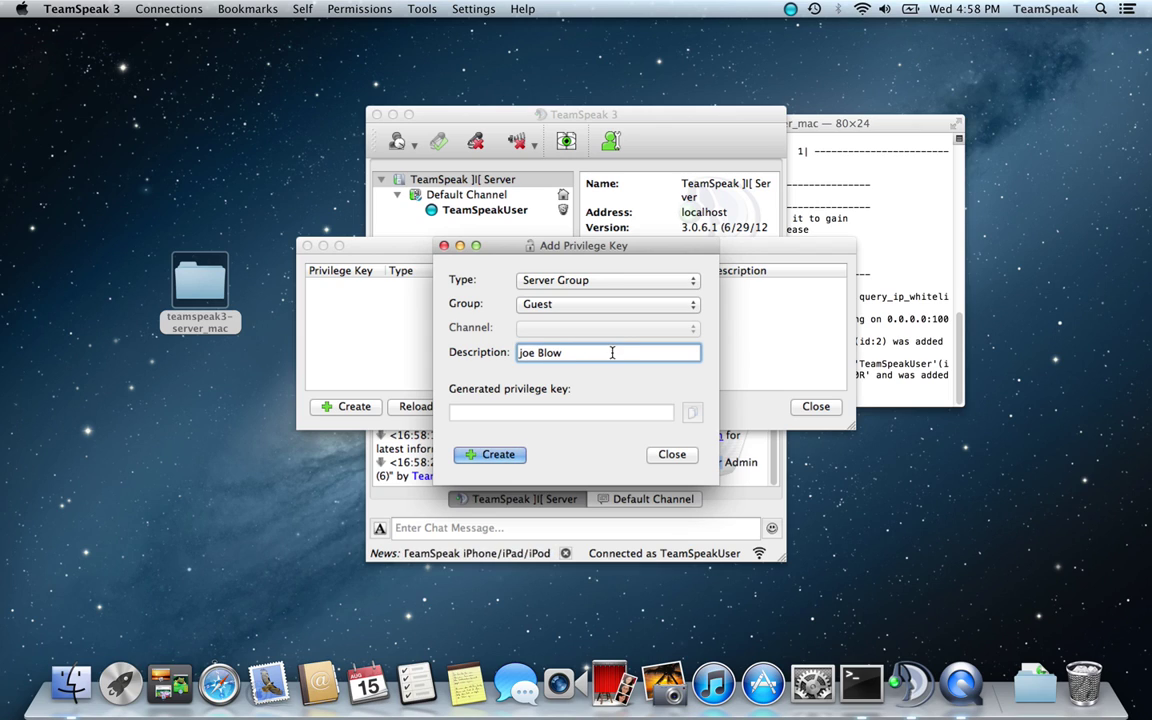
drag(563, 353, 483, 360)
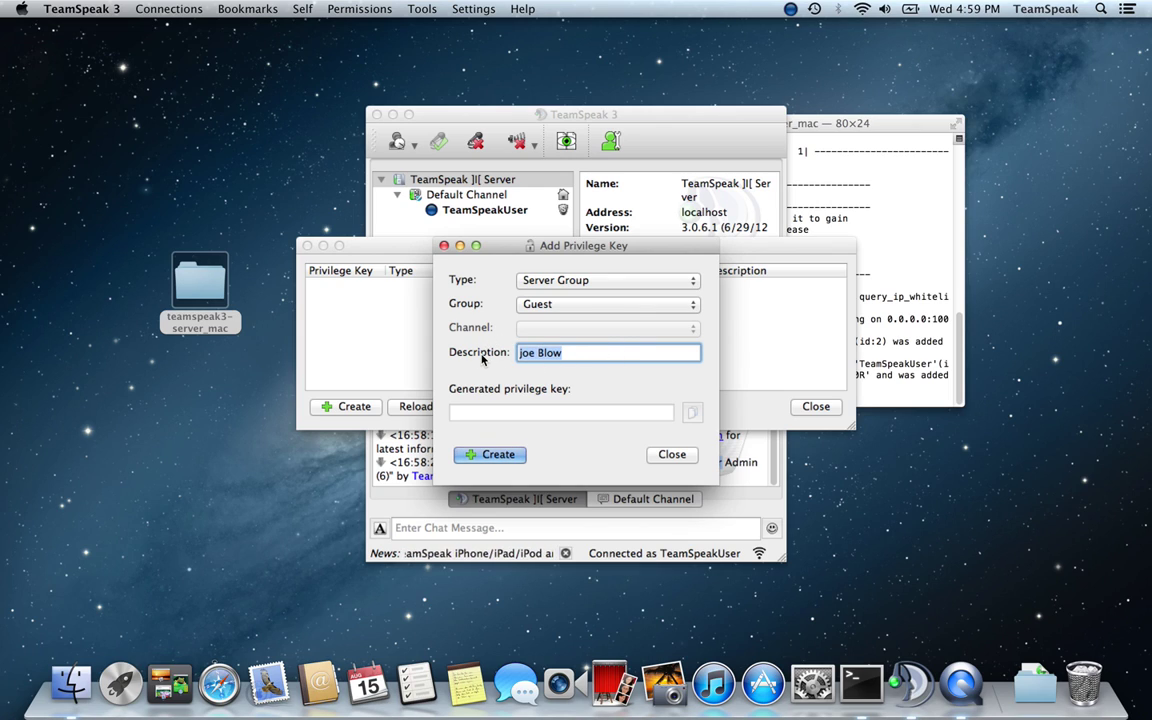
text(Todd)
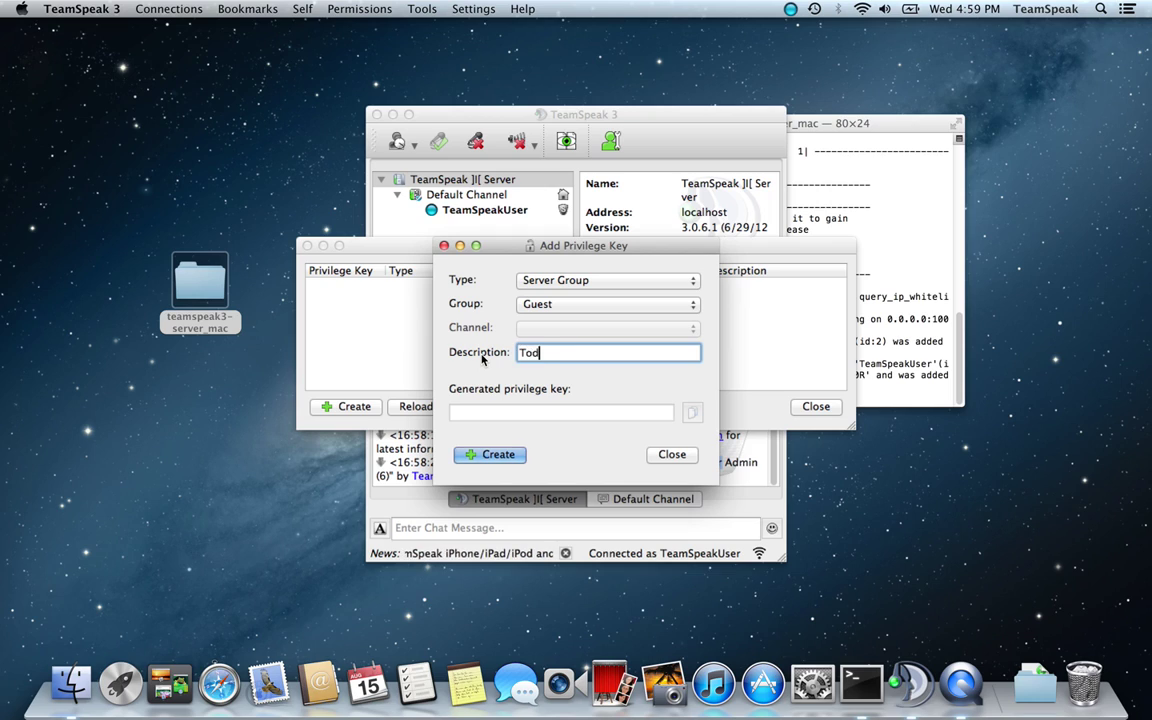
key(BackSpace)
key(BackSpace)
key(BackSpace)
key(BackSpace)
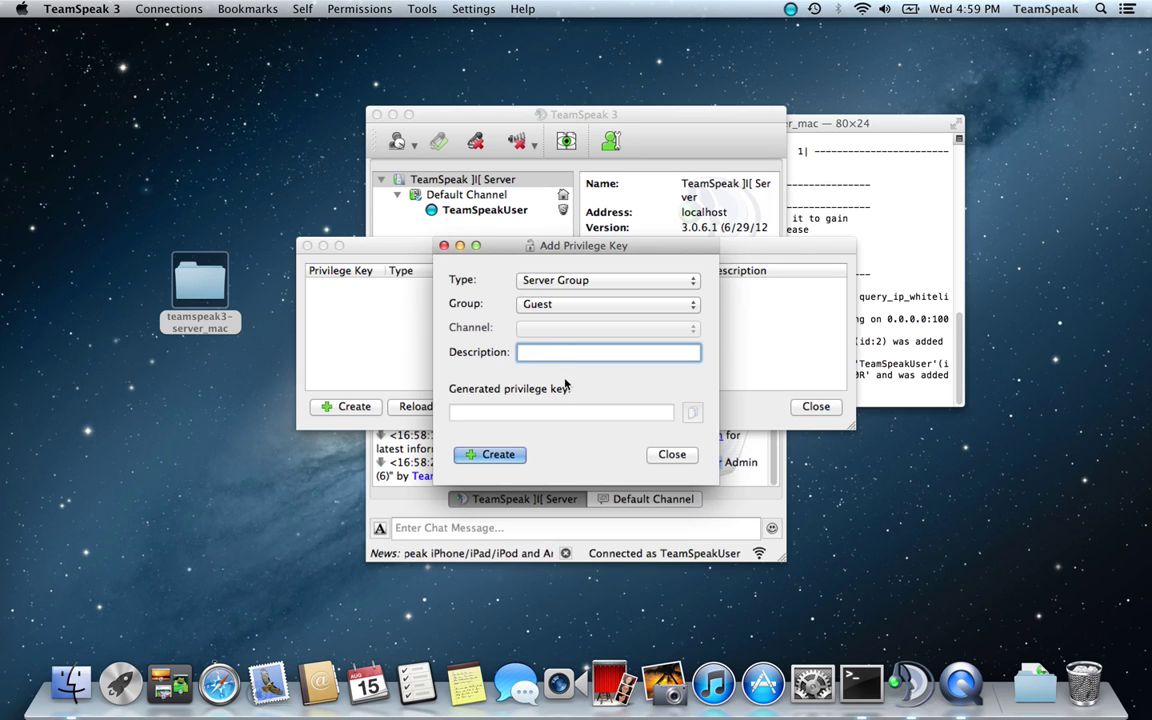
Generate twelve Guest privilege keys, then close both privilege key dialogs
click(490, 456)
click(490, 456)
click(490, 456)
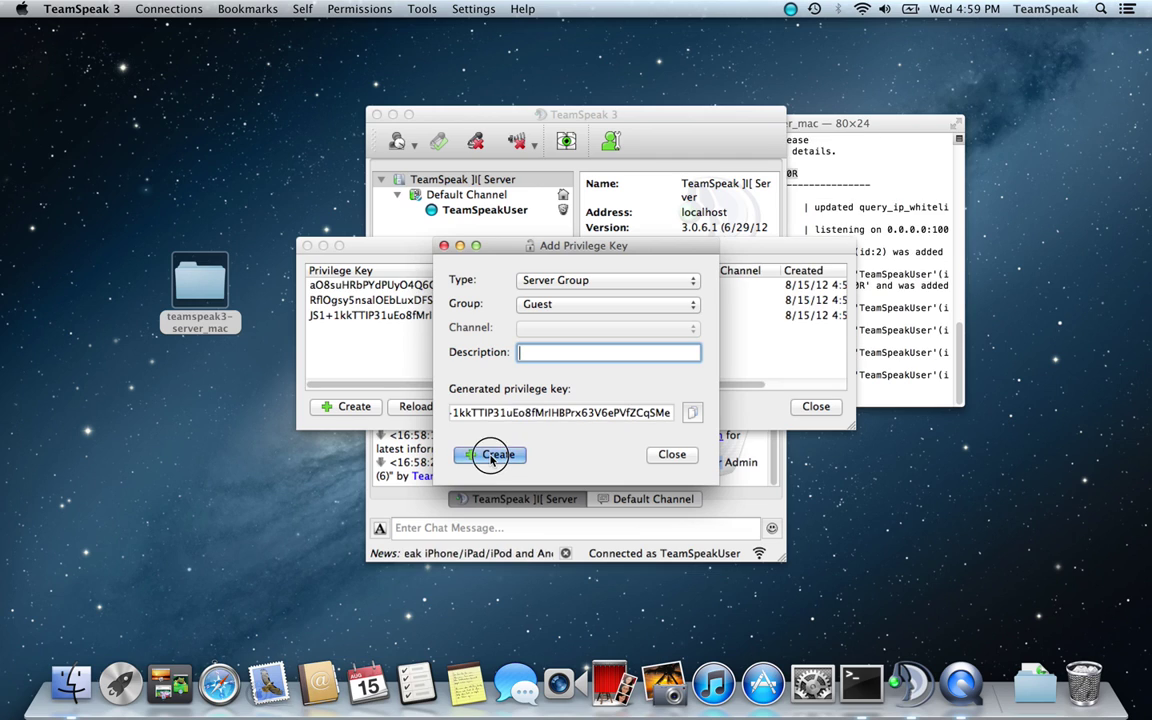
click(490, 456)
click(490, 456)
click(490, 456)
click(490, 456)
click(490, 456)
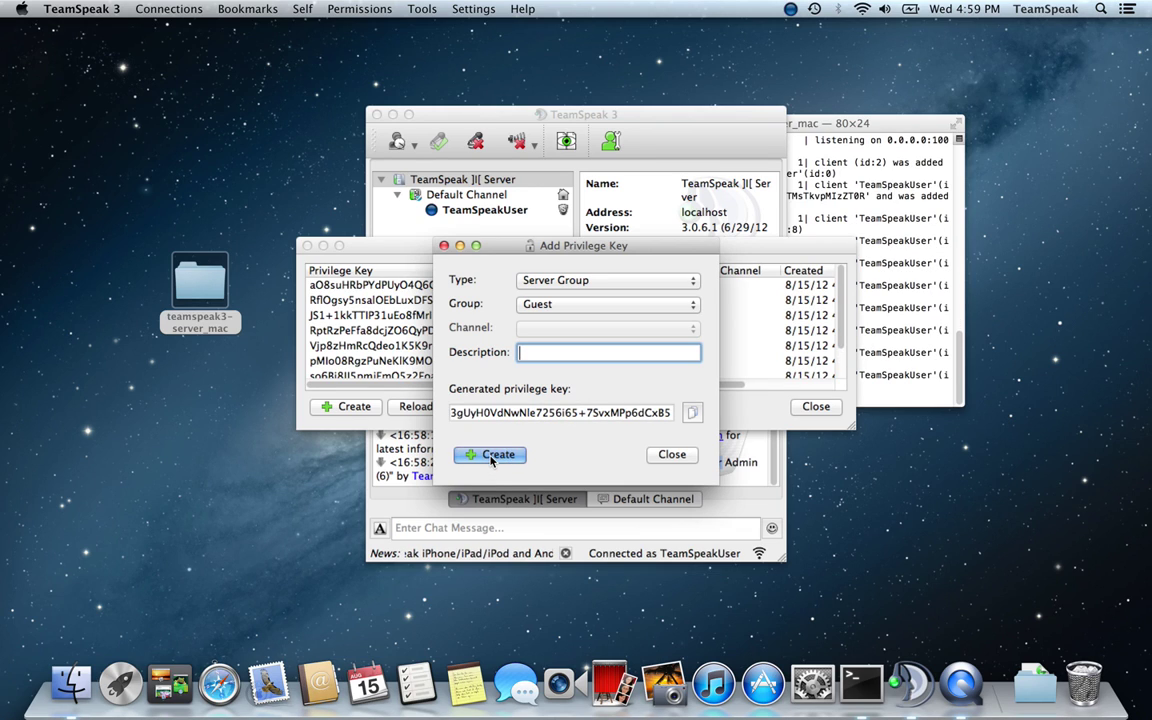
click(490, 456)
click(490, 456)
click(490, 456)
click(490, 456)
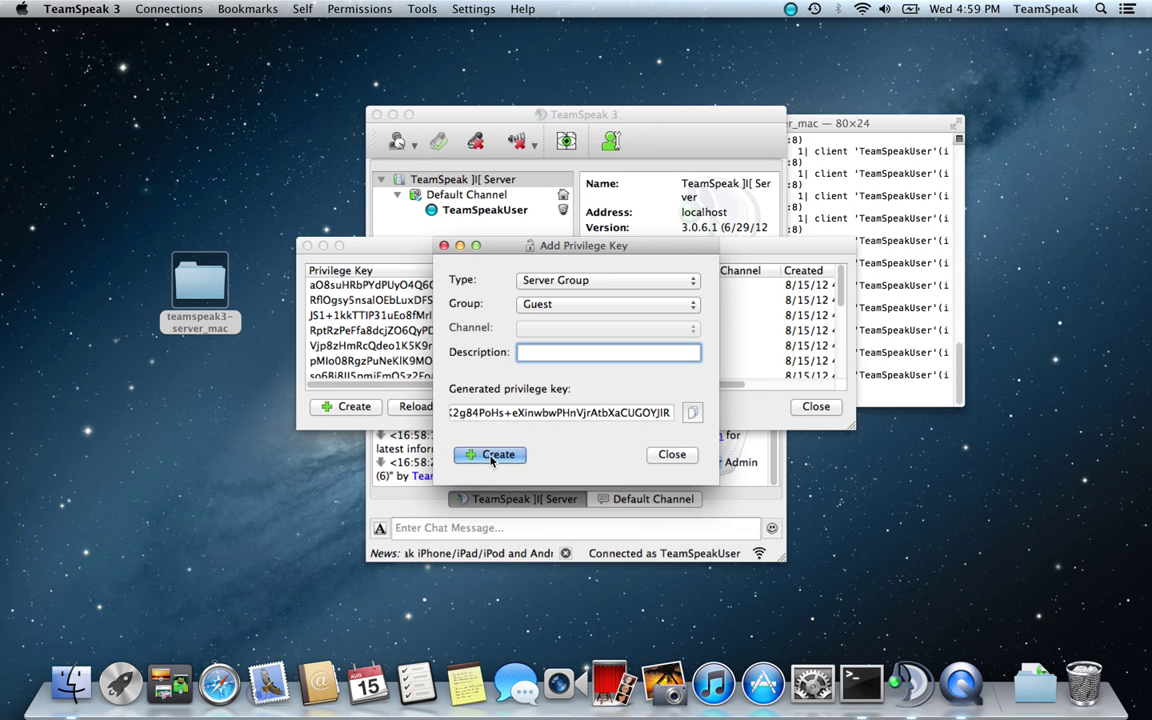
click(490, 456)
click(490, 456)
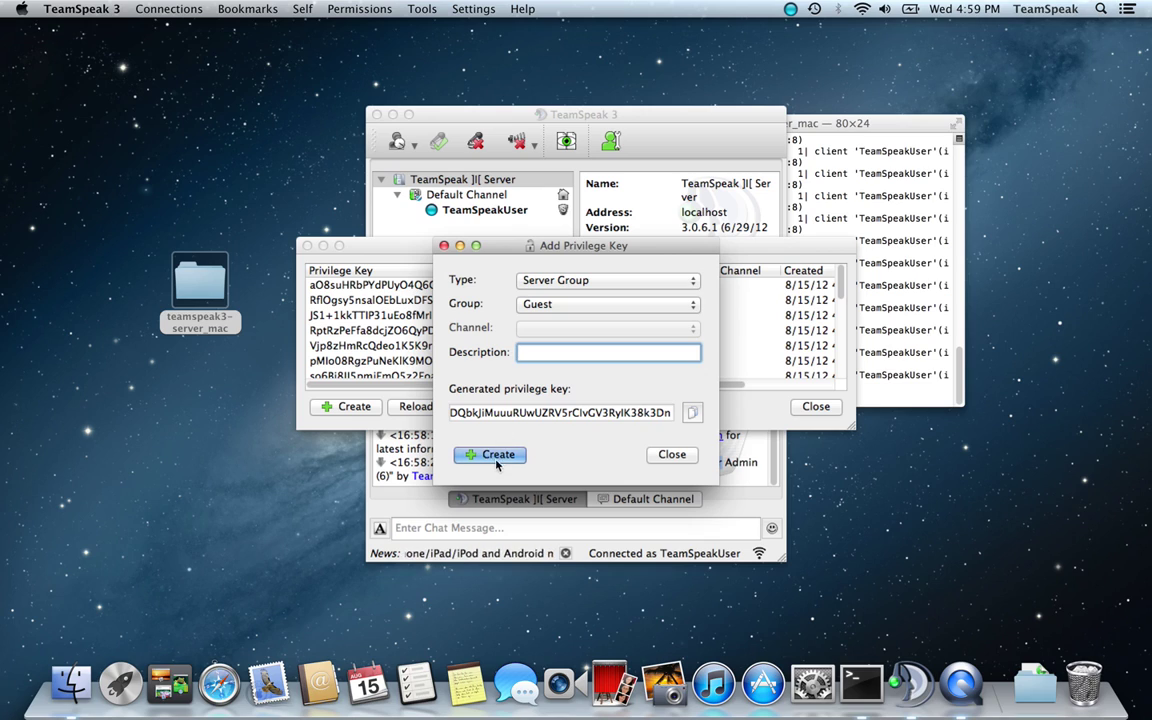
click(673, 456)
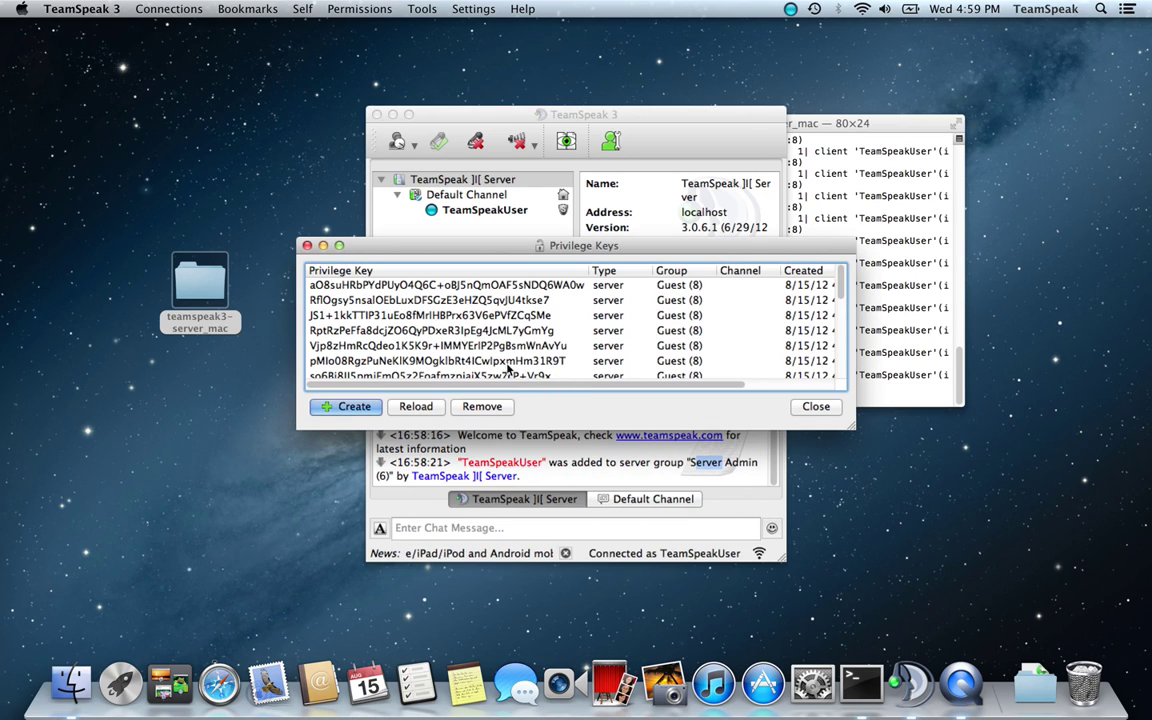
scroll(622, 355, down, 5)
click(815, 406)
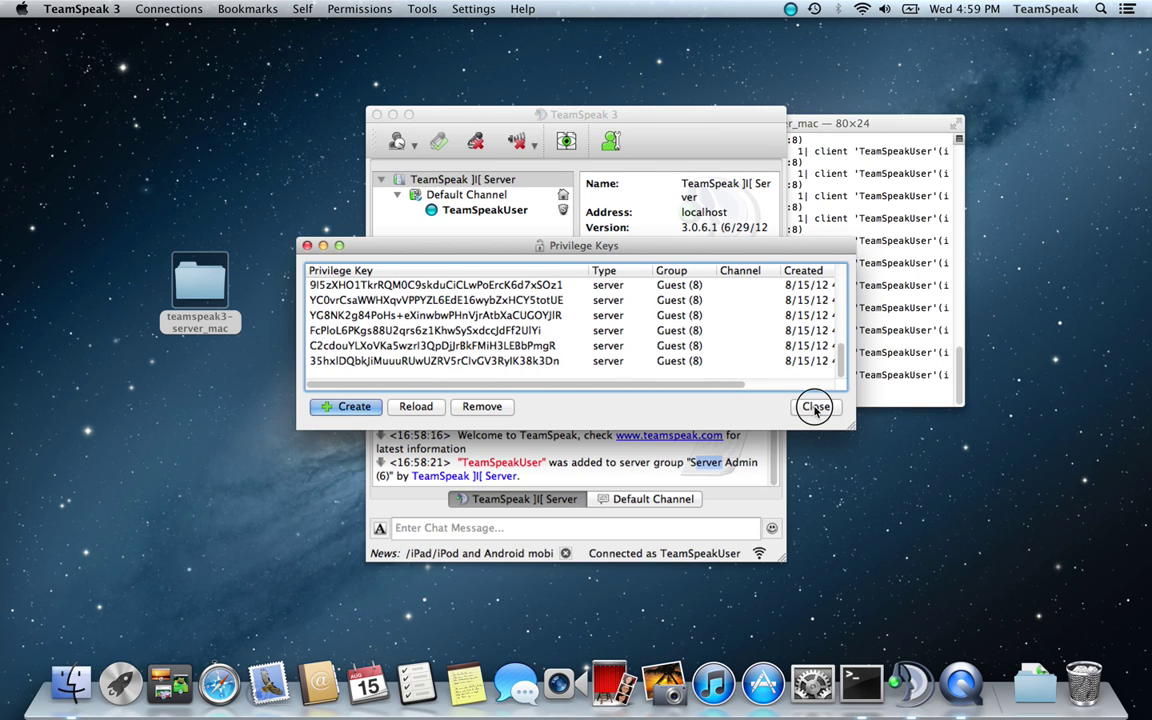
Maximise Terminal and review the log lines about the admin key and Server Admin join
click(815, 398)
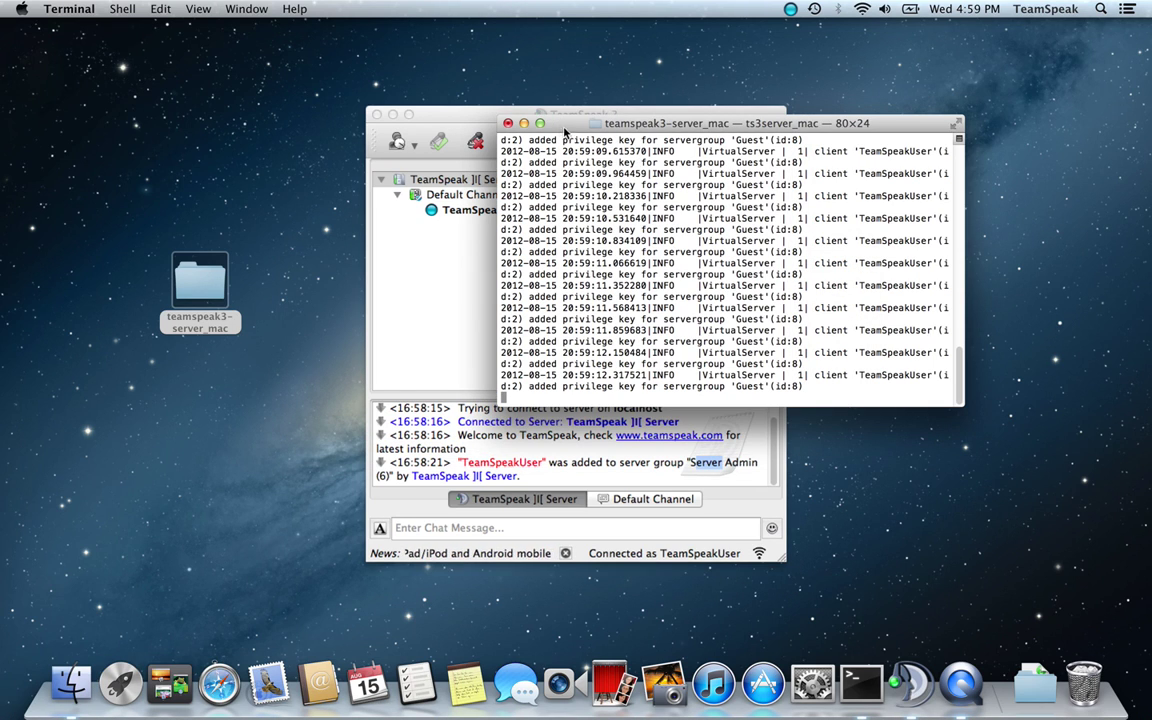
drag(508, 115, 317, 68)
click(292, 62)
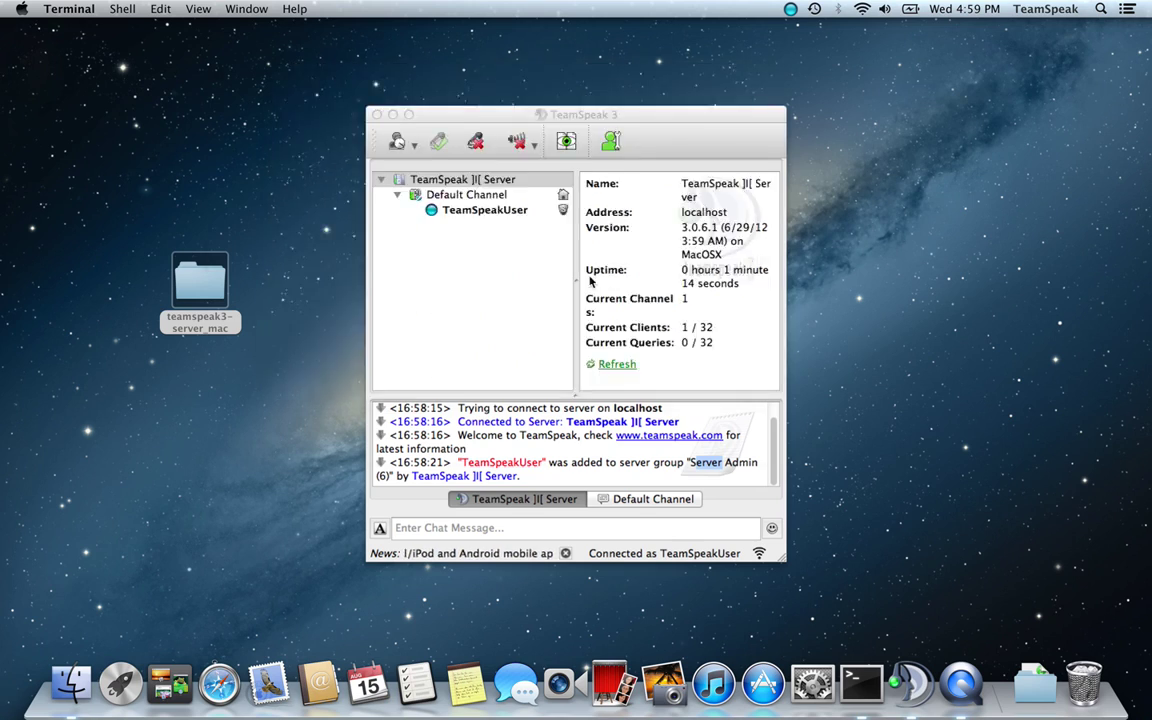
drag(774, 630, 6, 401)
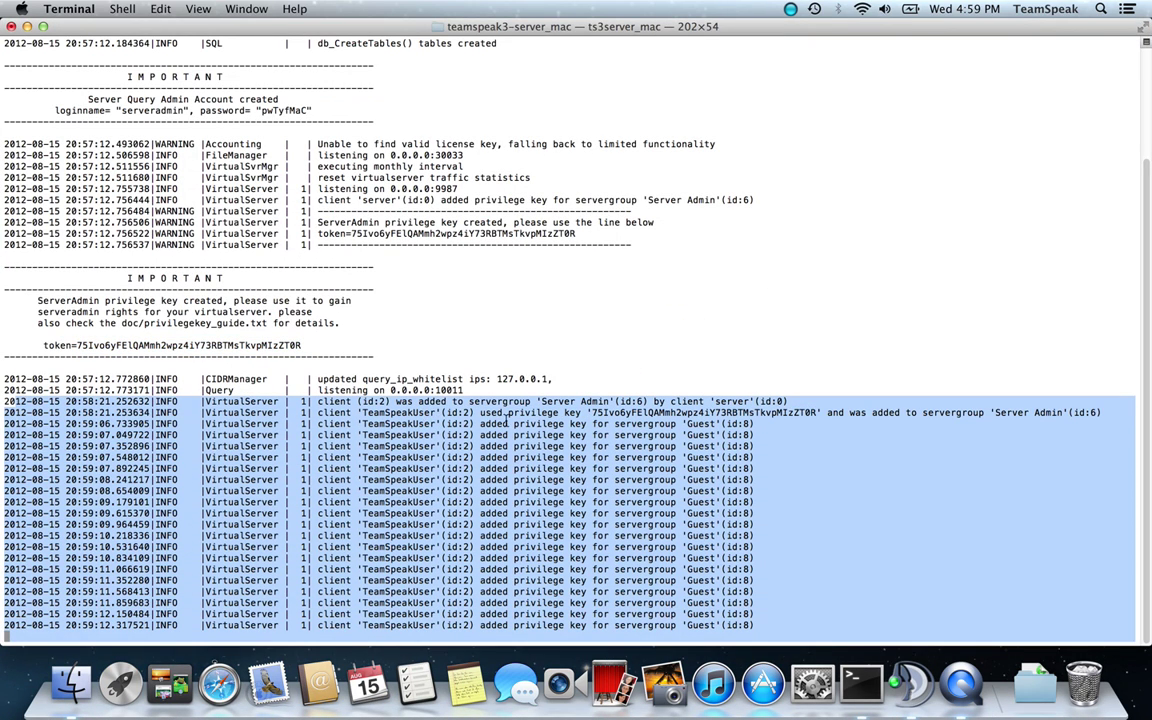
click(786, 457)
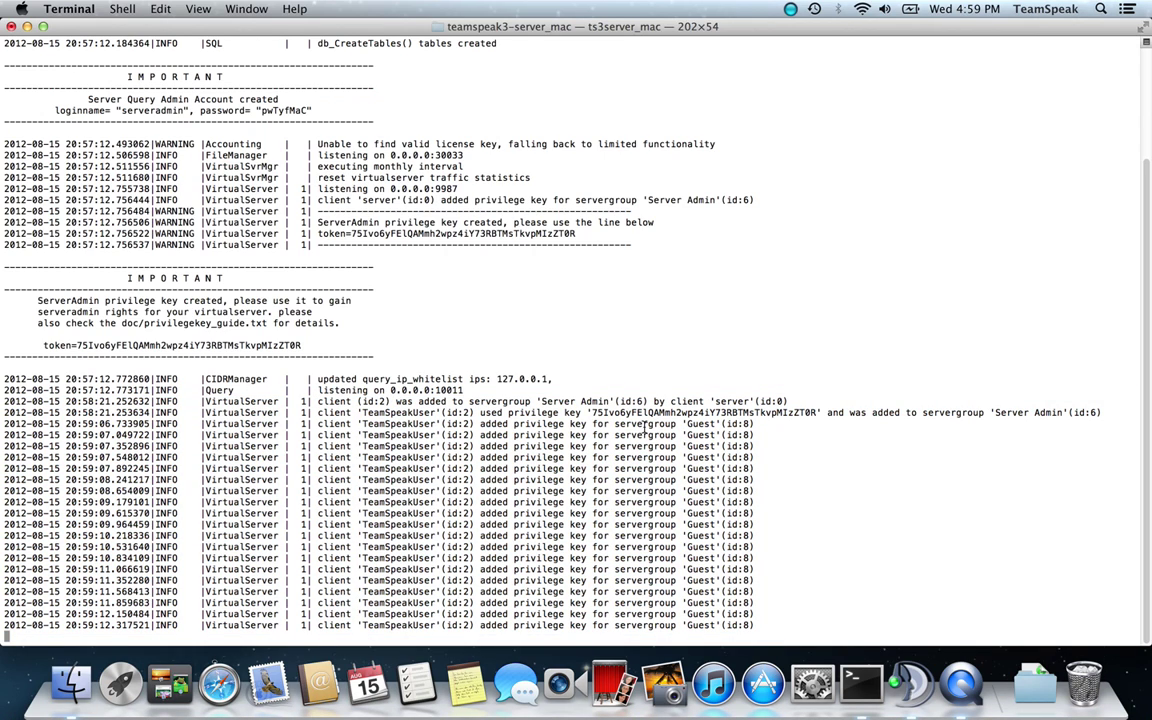
drag(357, 401, 464, 401)
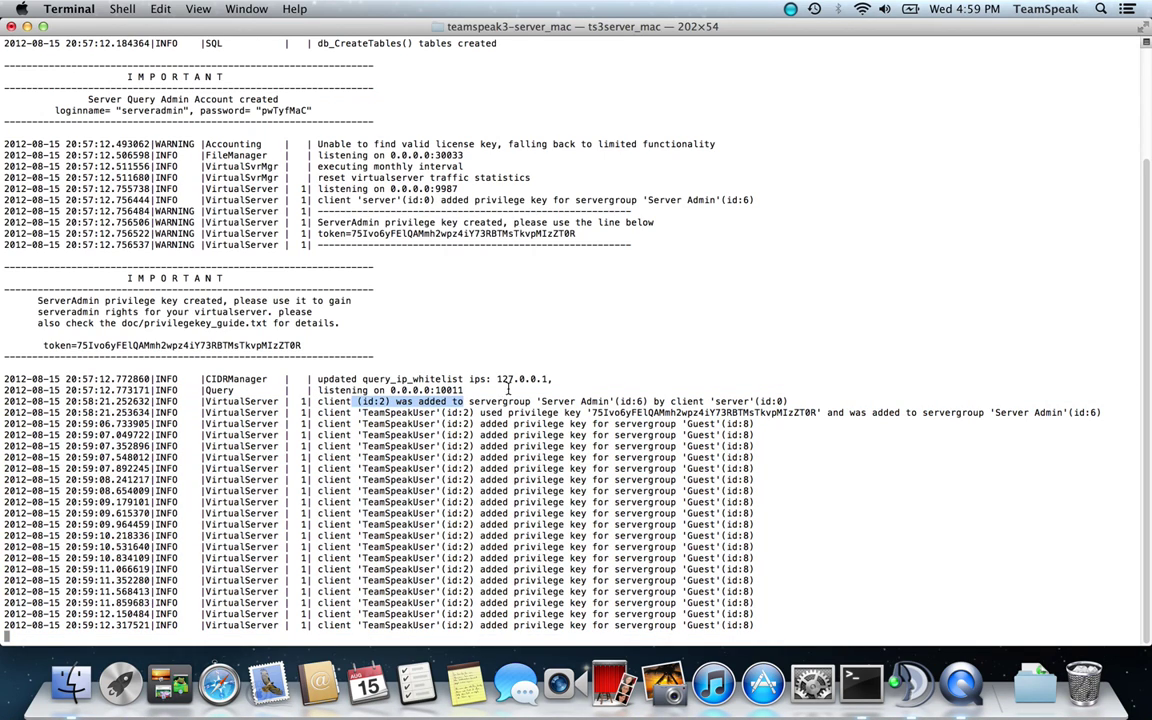
drag(1008, 412, 346, 400)
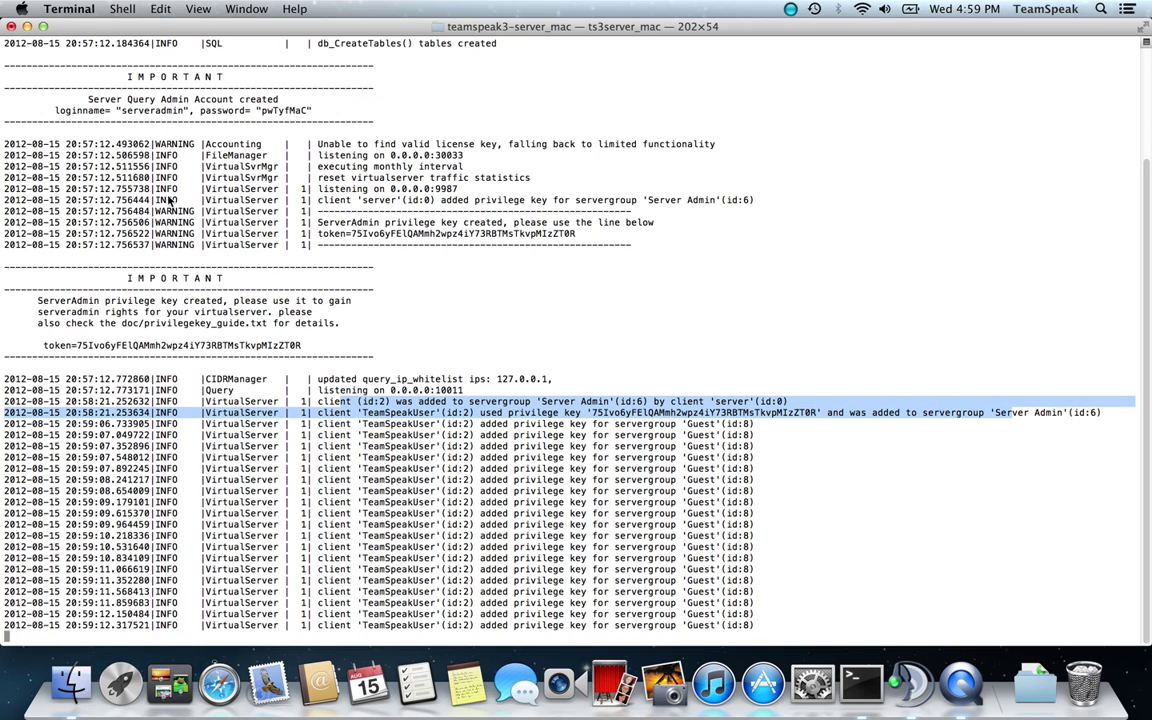
Stop the TeamSpeak server with Ctrl+C and close the TeamSpeak client window
key(ctrl+c)
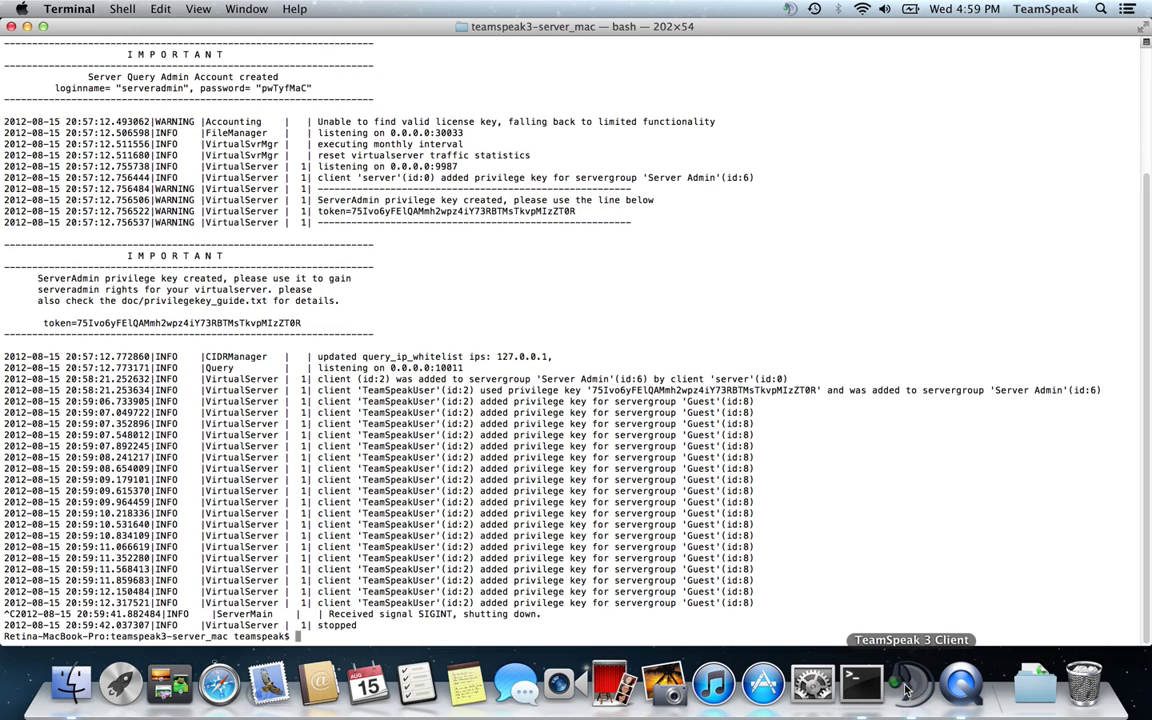
click(907, 688)
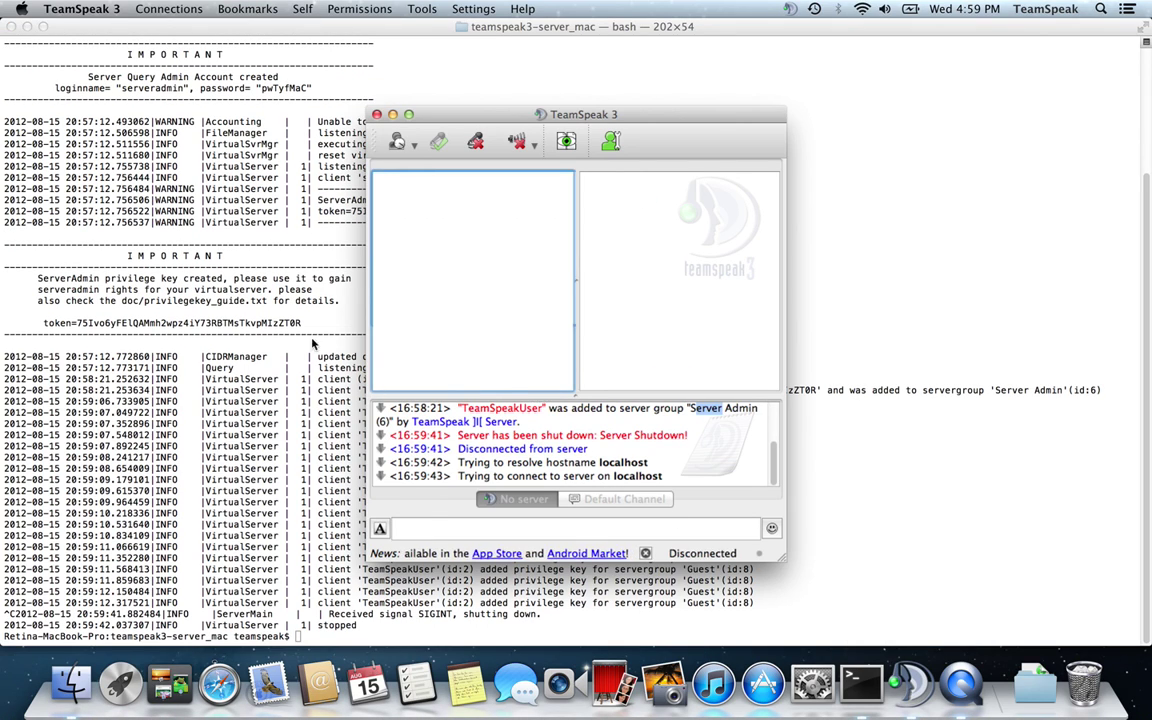
key(super+w)
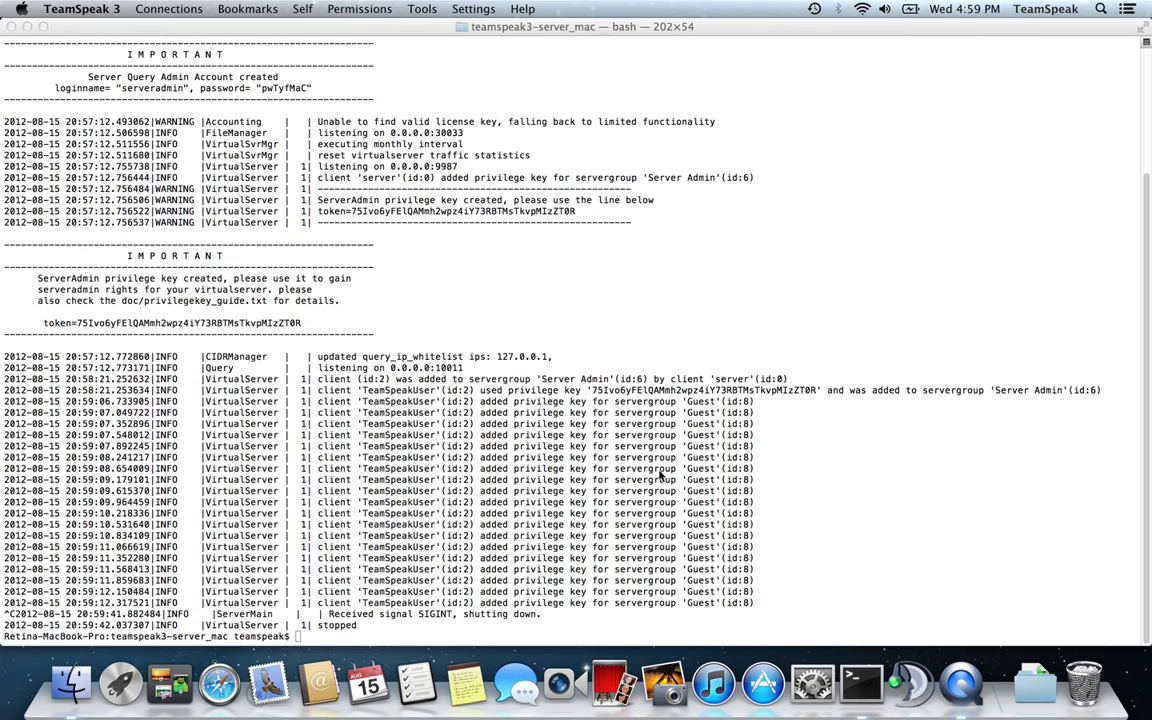